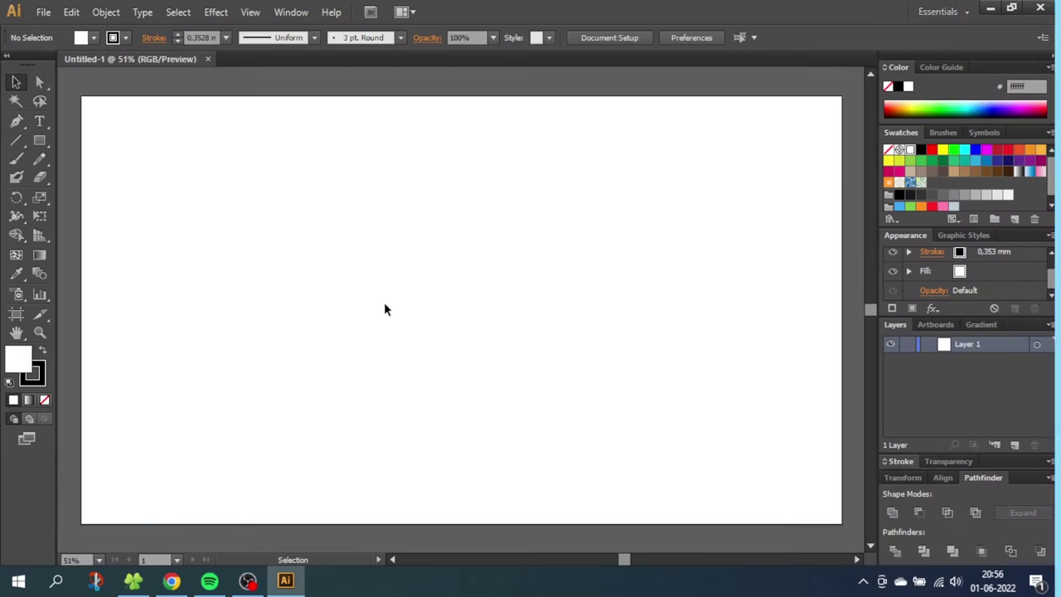
- Draw a vertical line near the artboard centre and set its height to 500 px
left_click(16, 140)
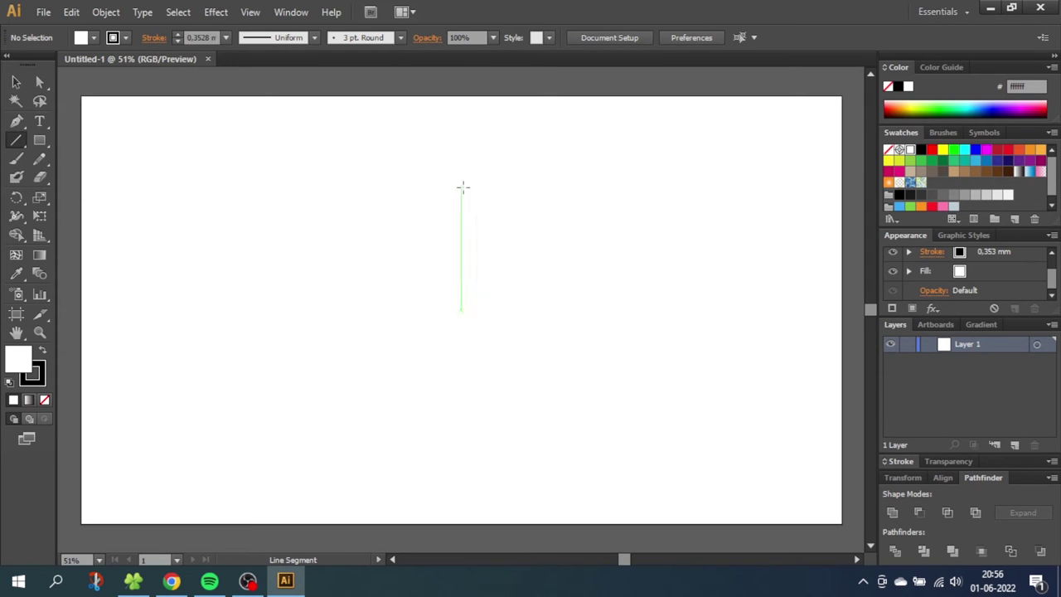
left_click_drag(500, 163, 499, 354)
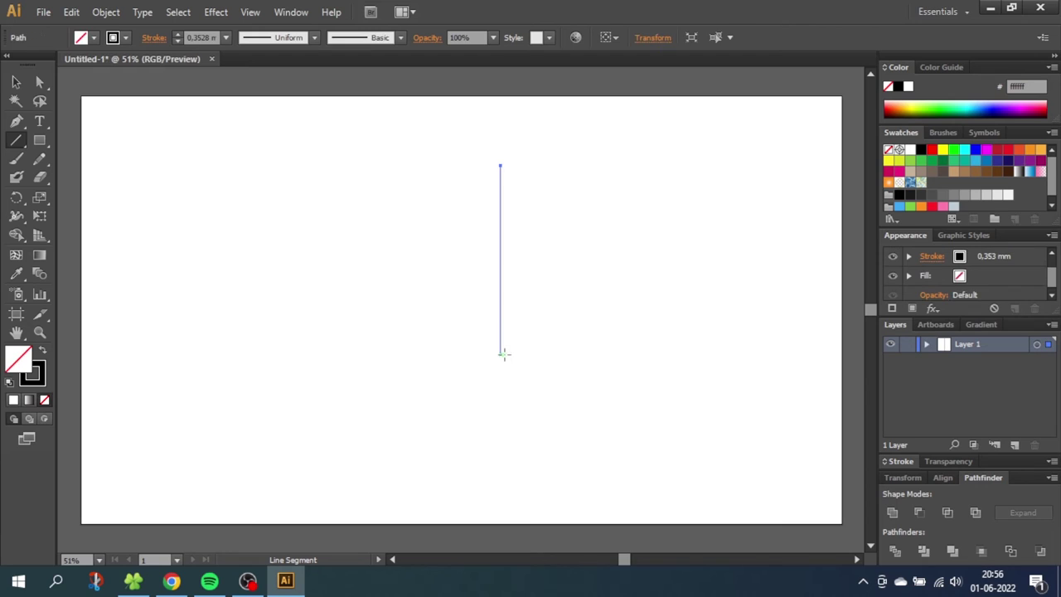
left_click(652, 37)
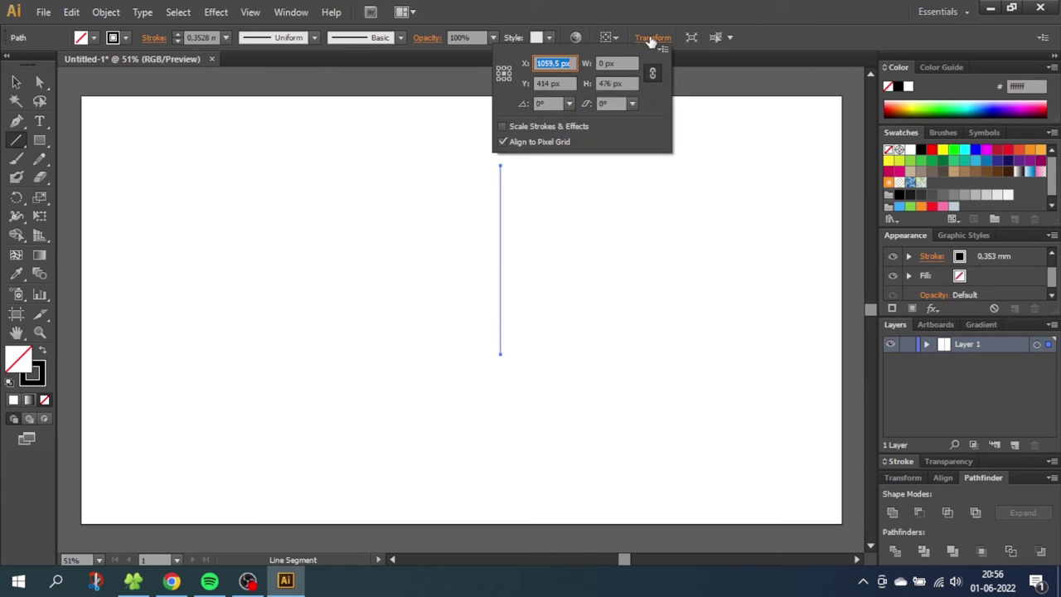
left_click(614, 84)
type("50")
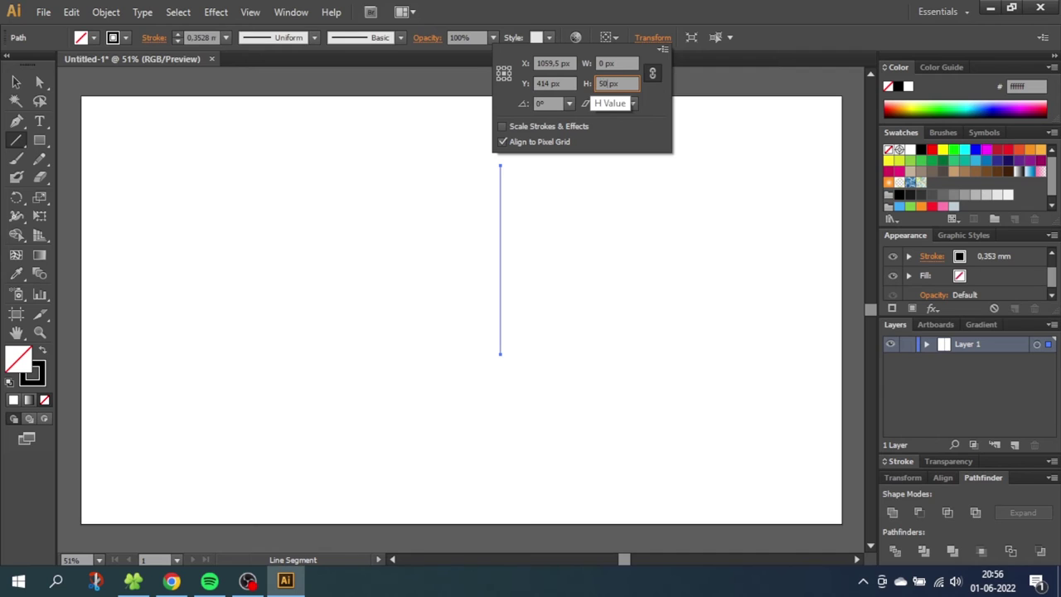
type("0")
key("Return")
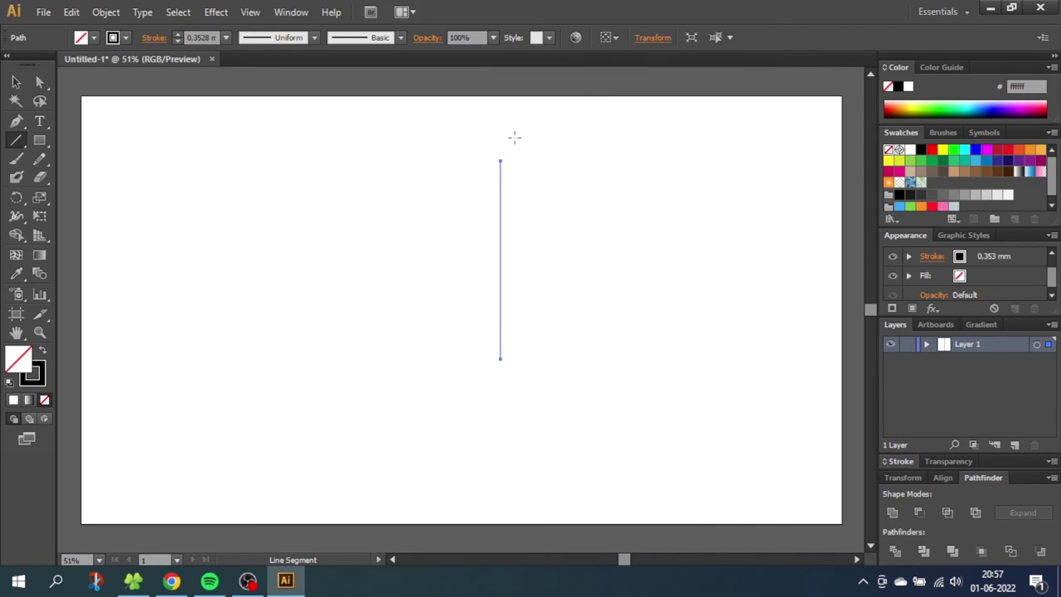
- Give the line a thick 8 mm stroke weight
left_click(226, 38)
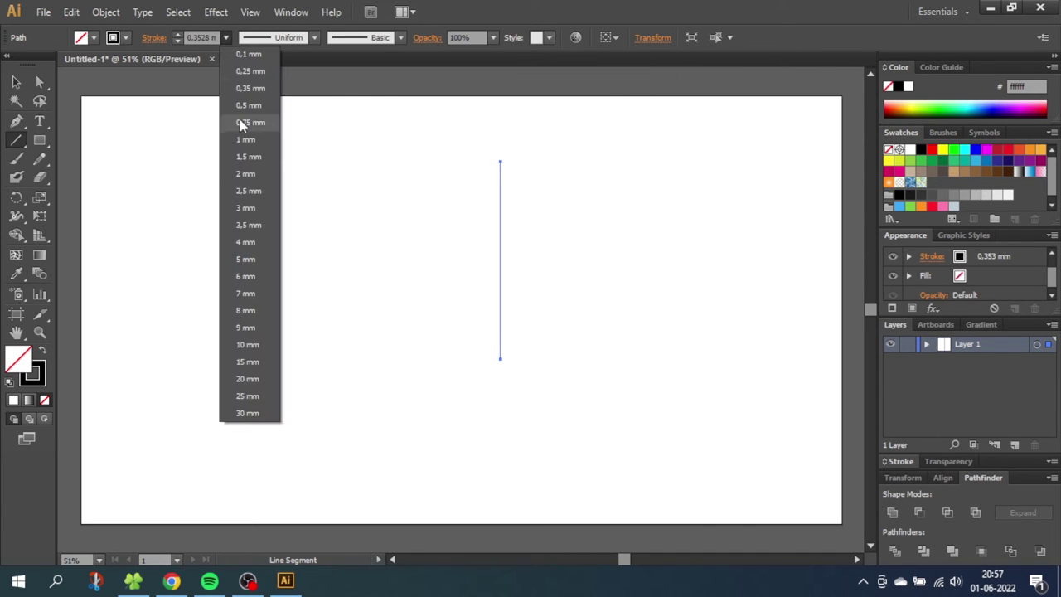
left_click(250, 311)
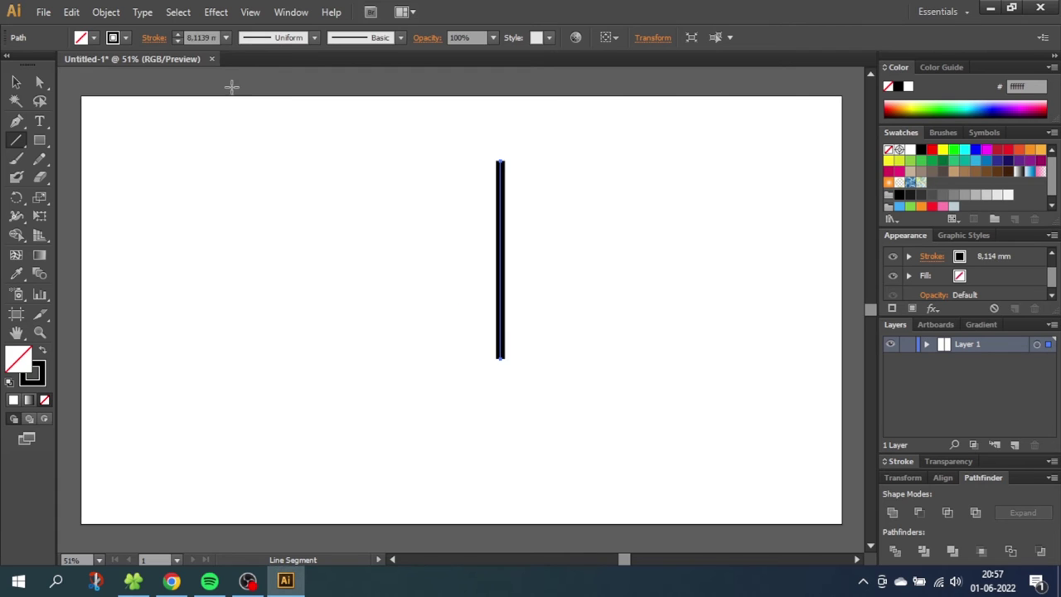
left_click(215, 11)
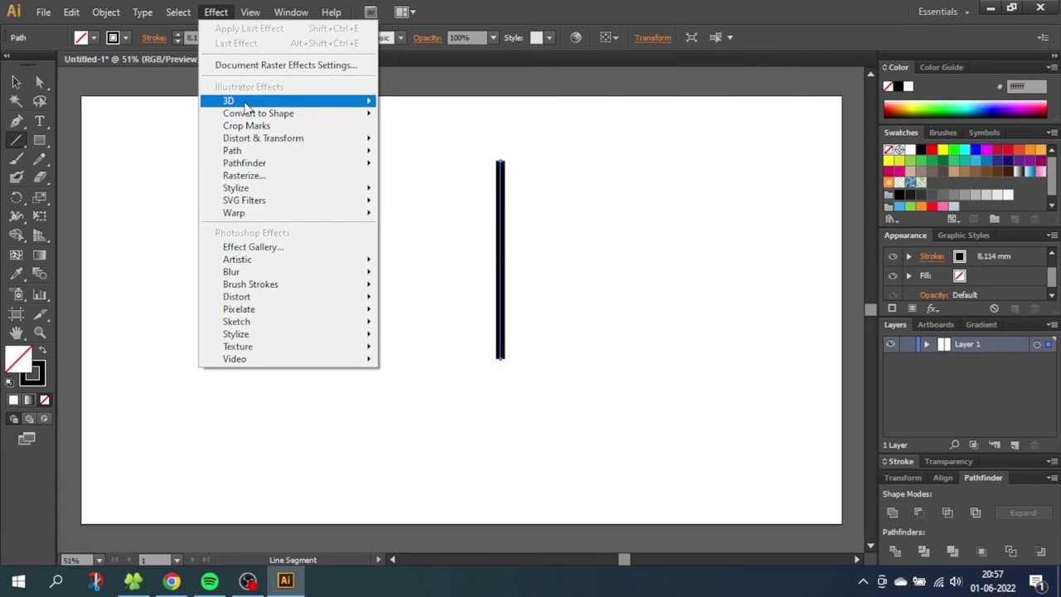
- Apply a smooth Zig Zag effect with 1 ridge and 85 px size to the line
mouse_move(303, 140)
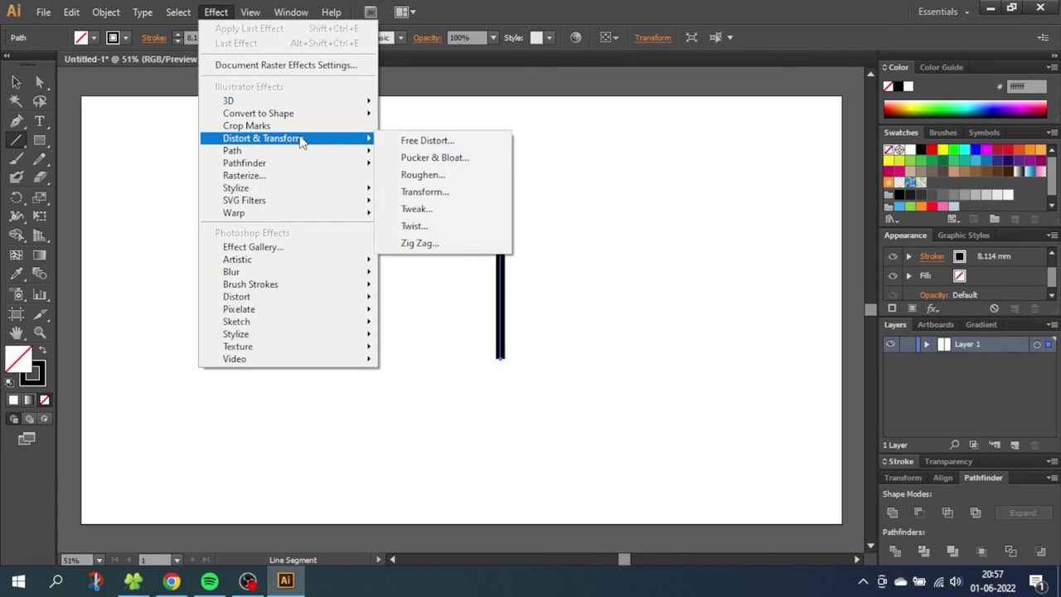
left_click(437, 242)
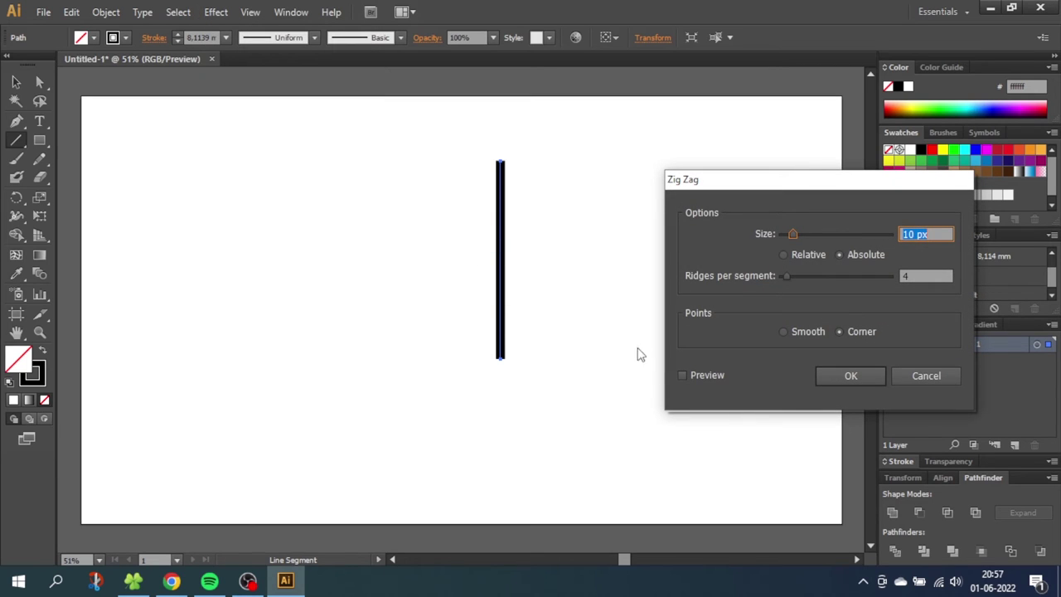
left_click(682, 375)
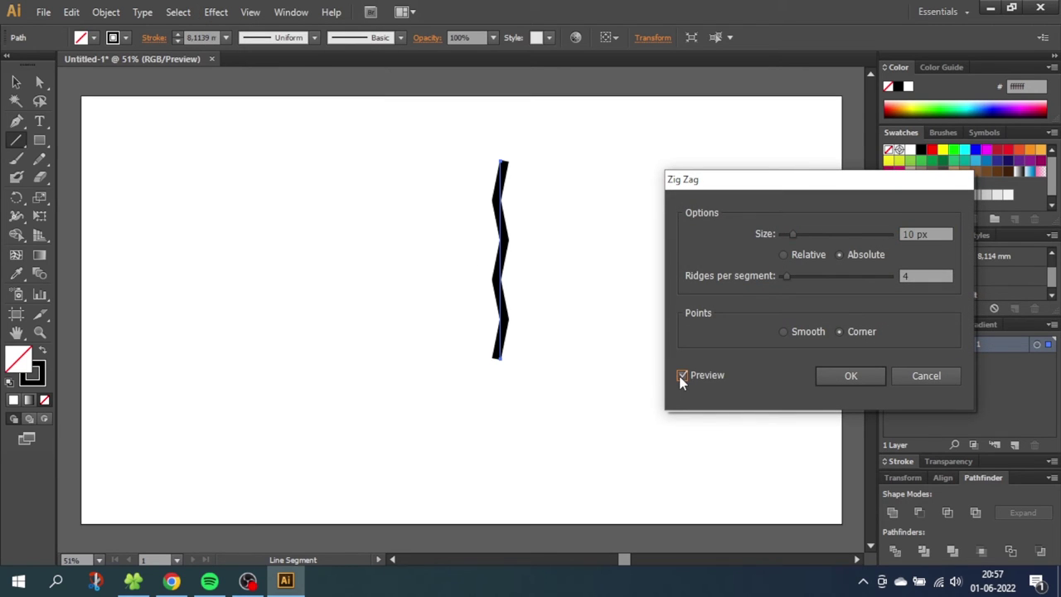
left_click(783, 276)
left_click(781, 275)
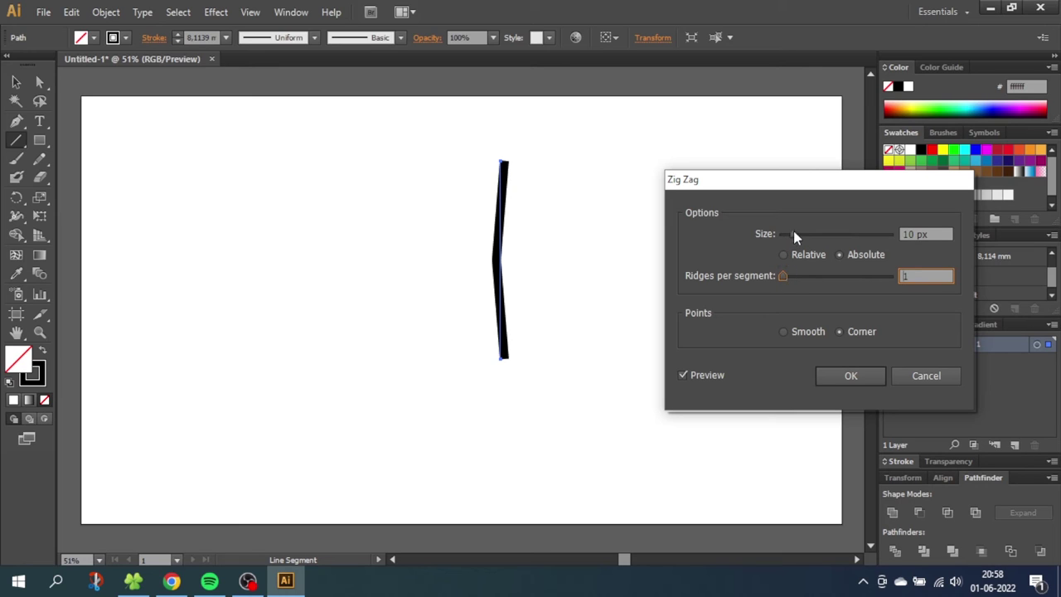
left_click_drag(793, 232, 868, 234)
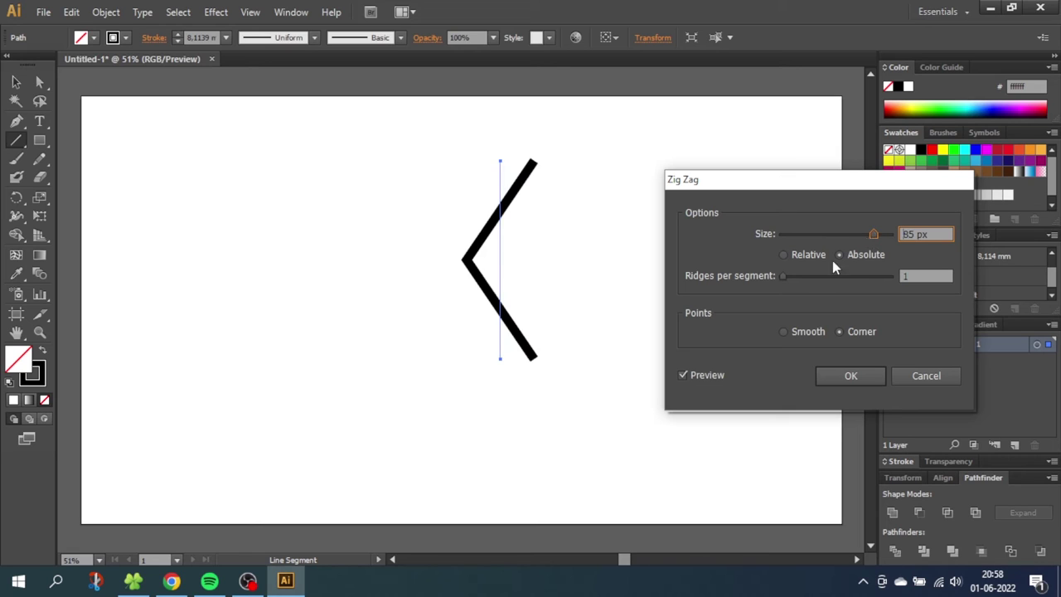
left_click(784, 333)
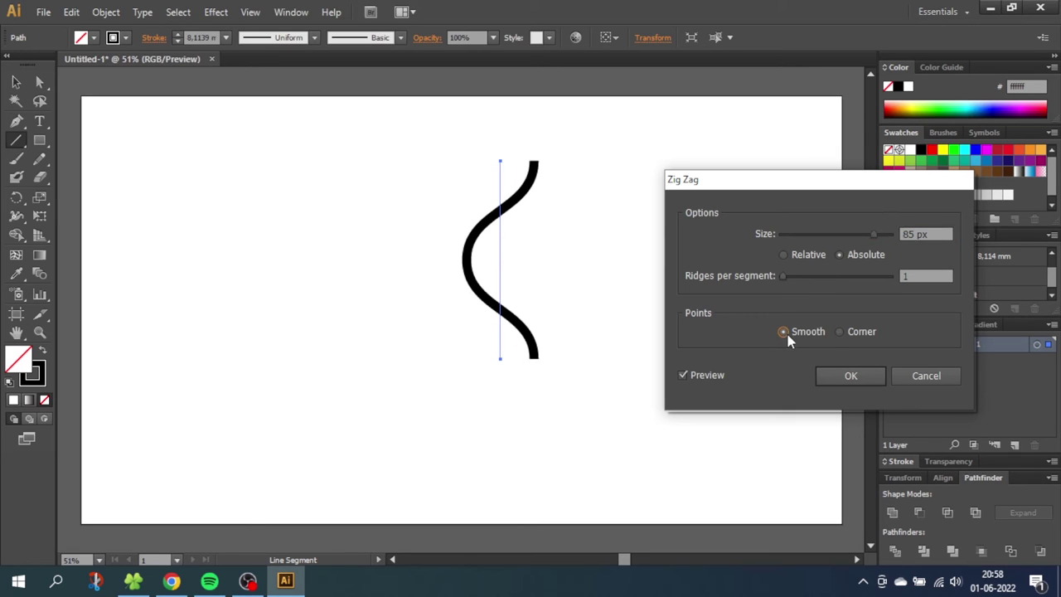
left_click(849, 376)
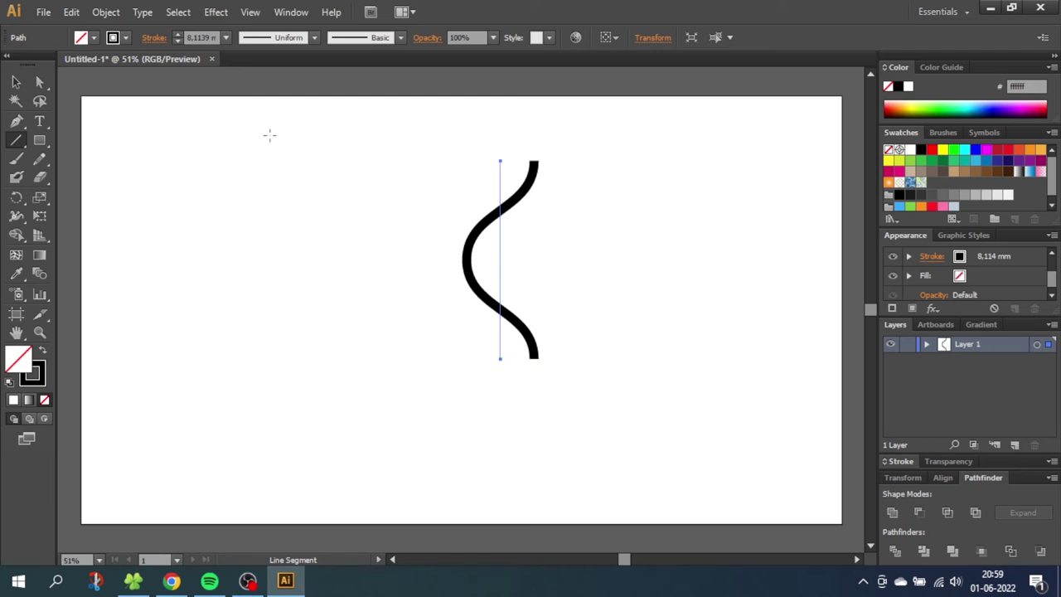
- Copy the wavy strand and paste the copy in front of it
left_click(16, 82)
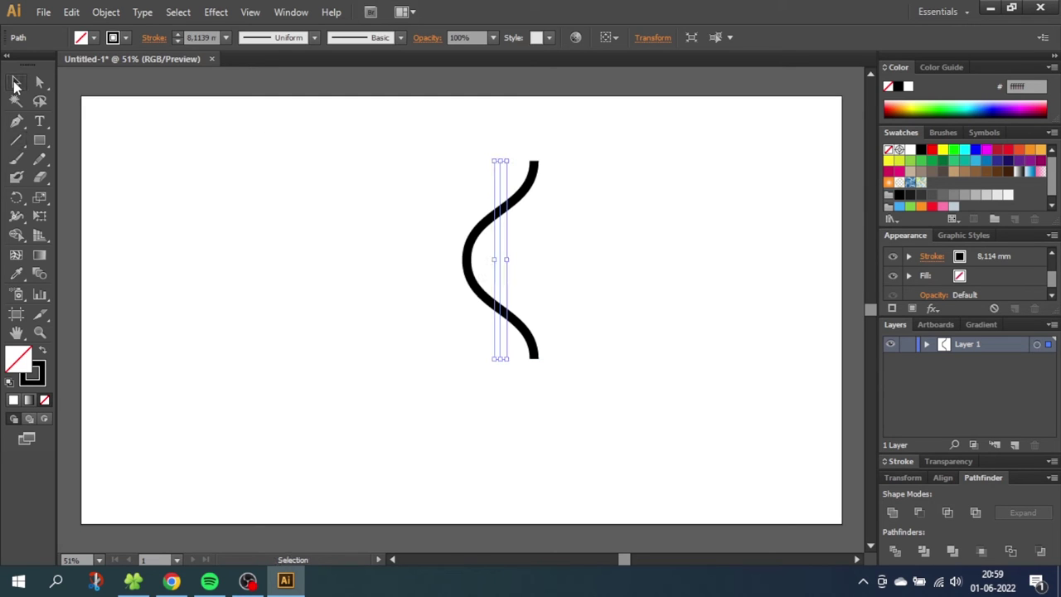
left_click(72, 12)
left_click(105, 86)
left_click(71, 12)
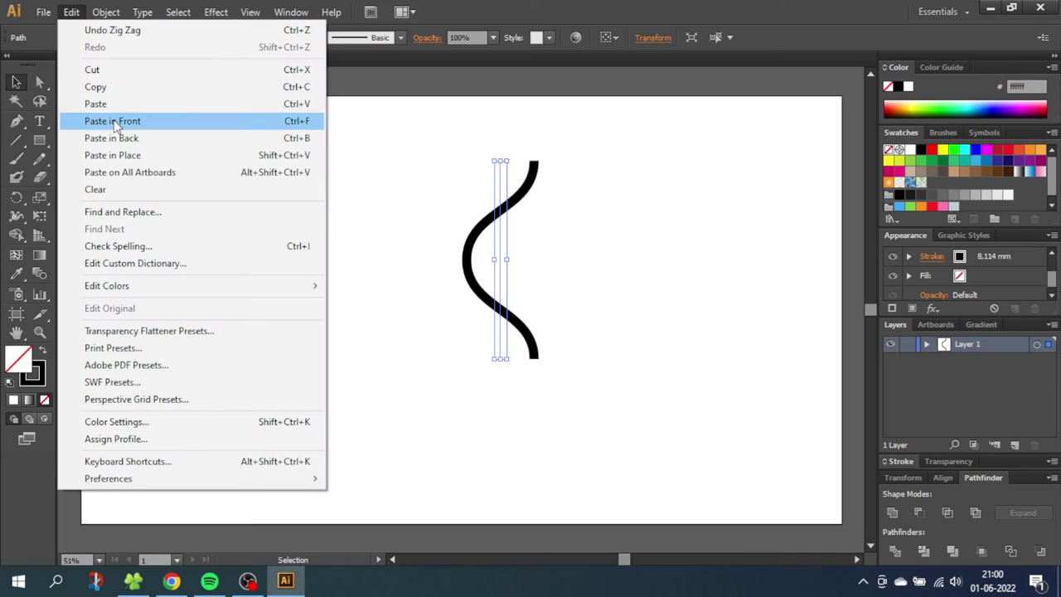
left_click(113, 121)
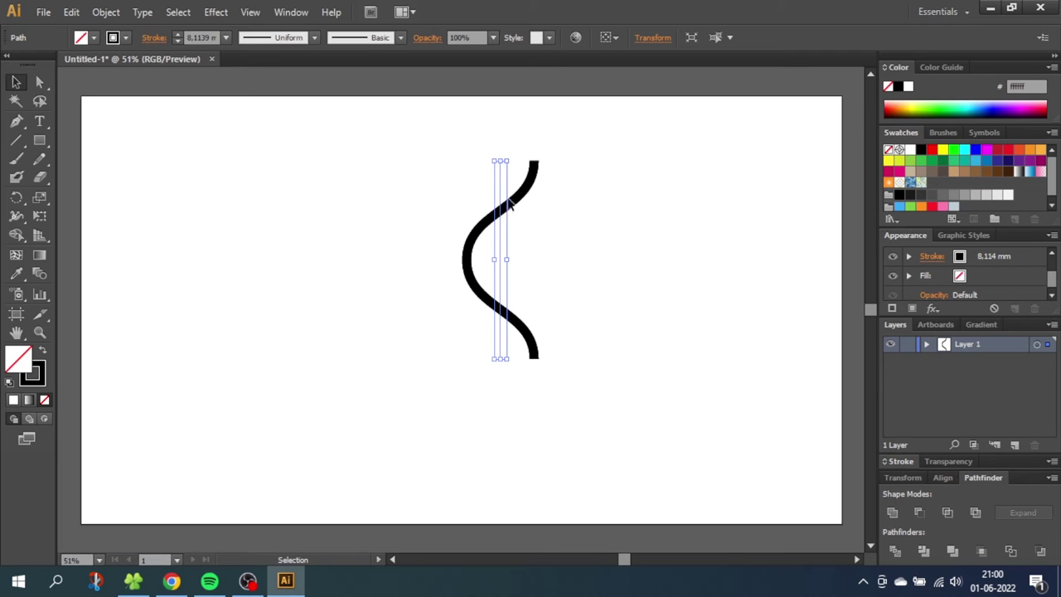
- Rotate the pasted strand 180° so the two strands cross
left_click(513, 155, "shift")
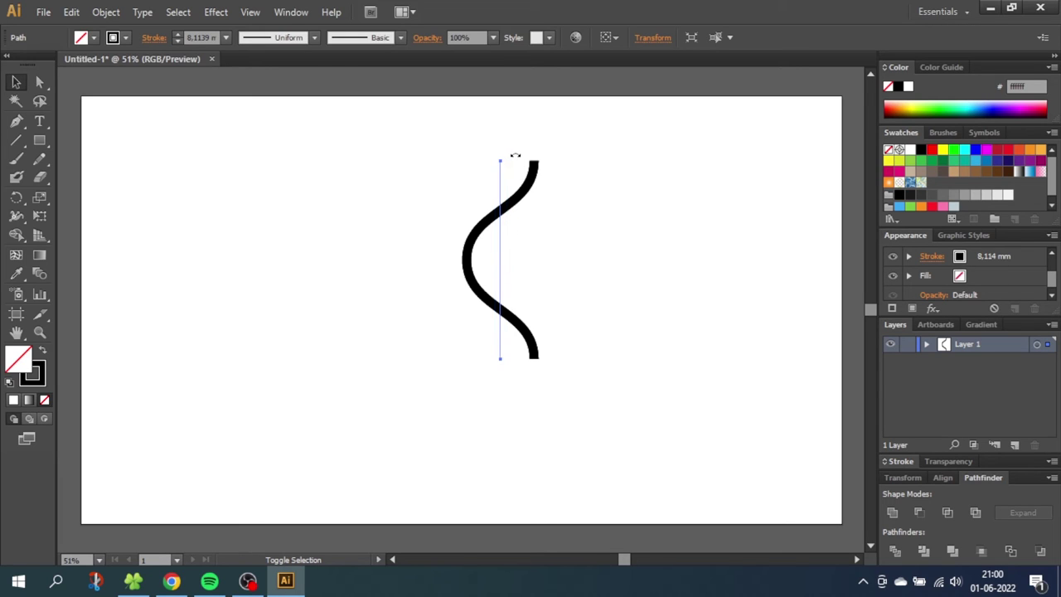
left_click_drag(518, 156, 488, 319)
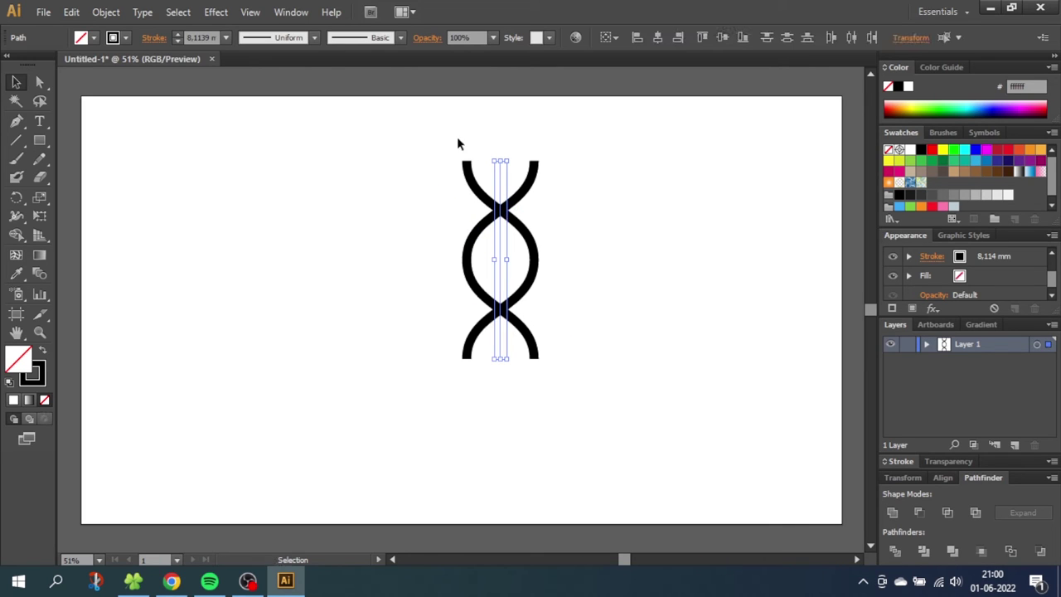
left_click_drag(458, 138, 554, 383)
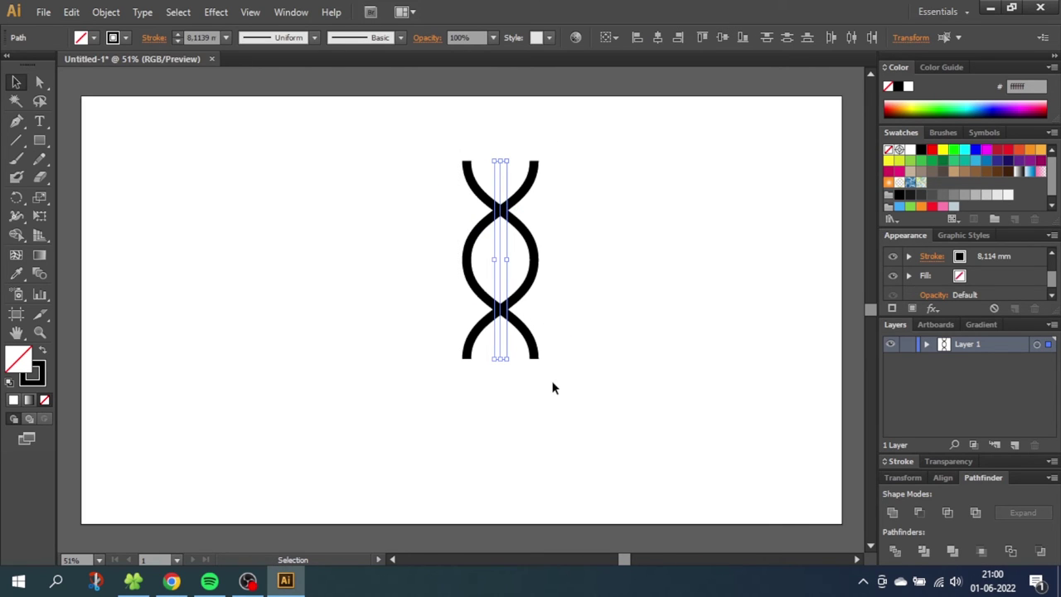
- Give both strands round caps and expand their appearance into plain paths
left_click(151, 38)
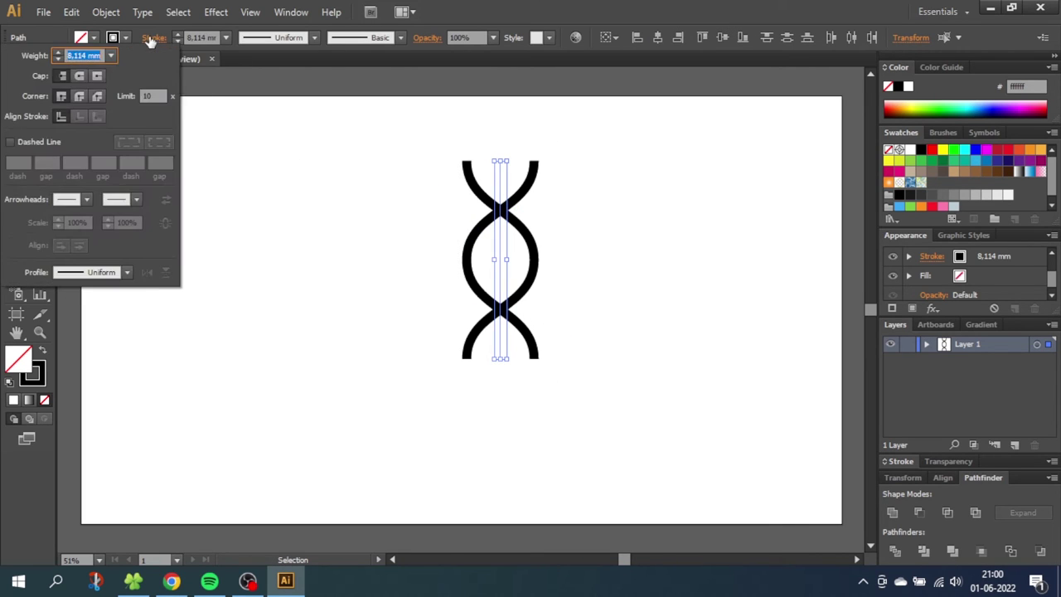
left_click(78, 75)
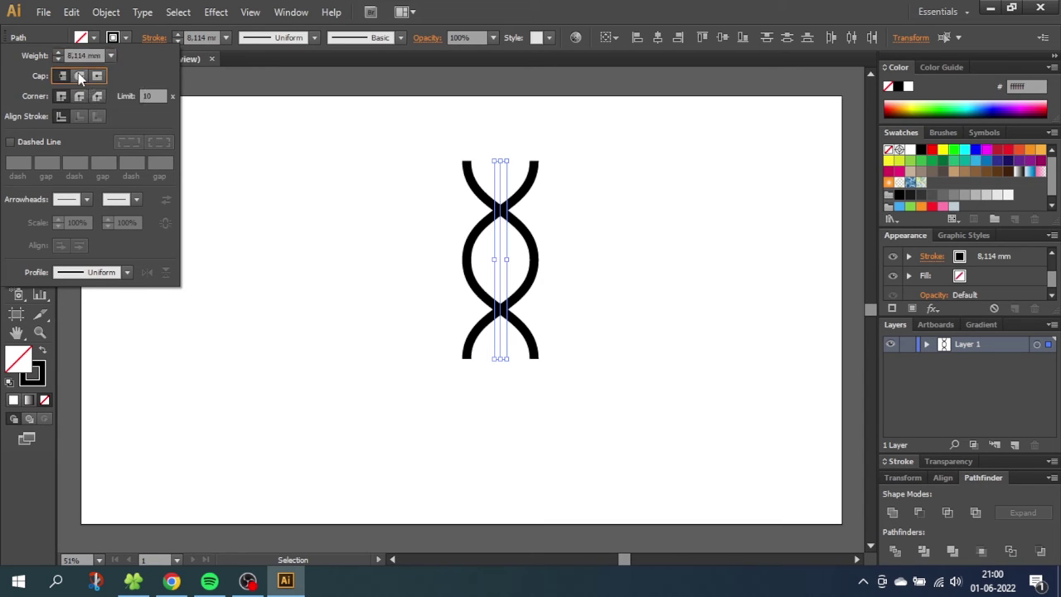
left_click(105, 18)
left_click(106, 18)
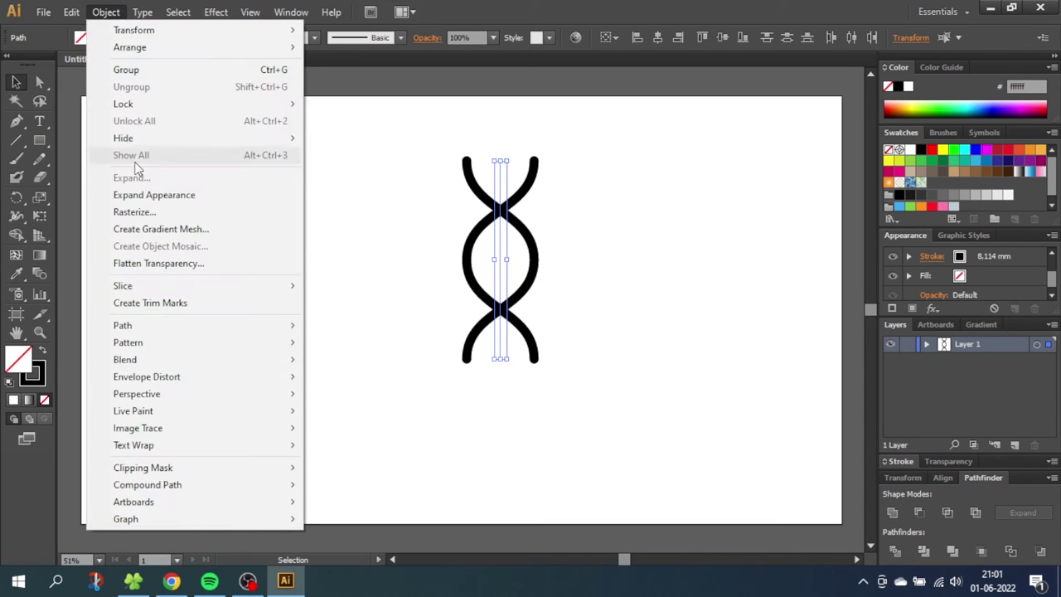
left_click(135, 194)
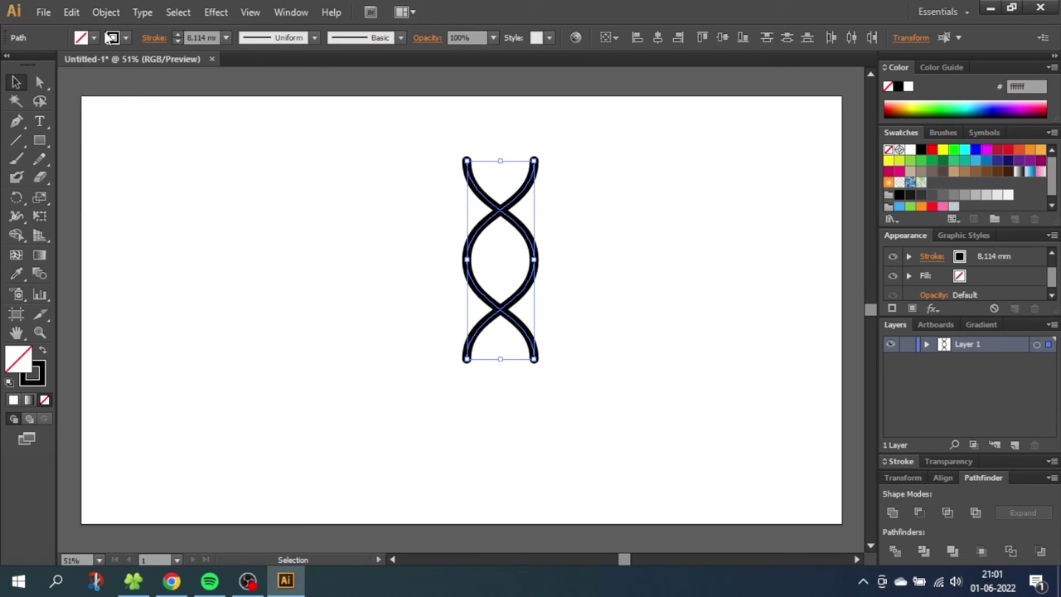
- Expand the strands' fill and stroke into solid black shapes
left_click(105, 13)
left_click(128, 179)
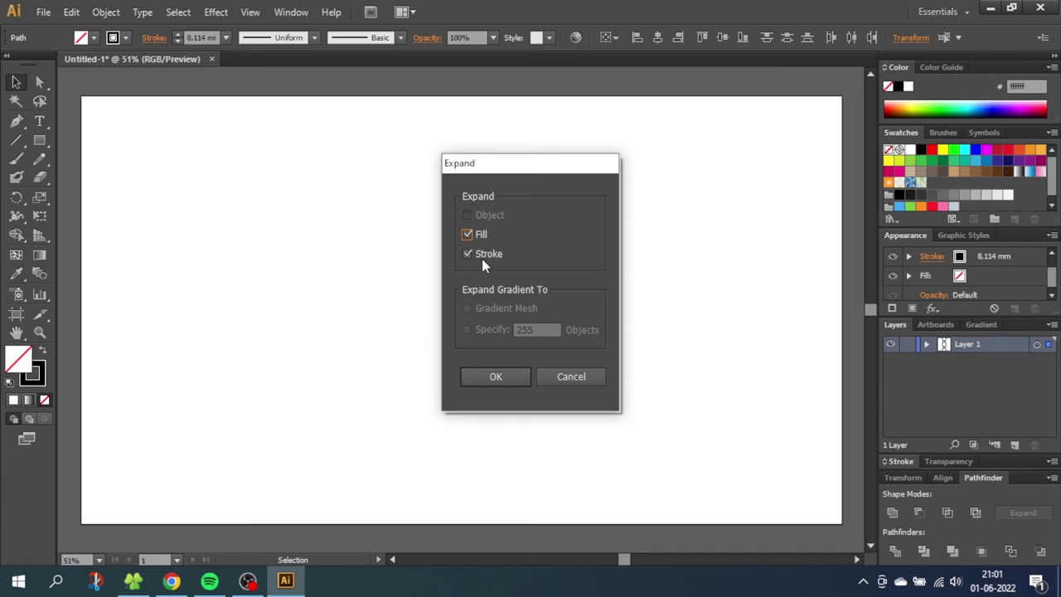
left_click(497, 375)
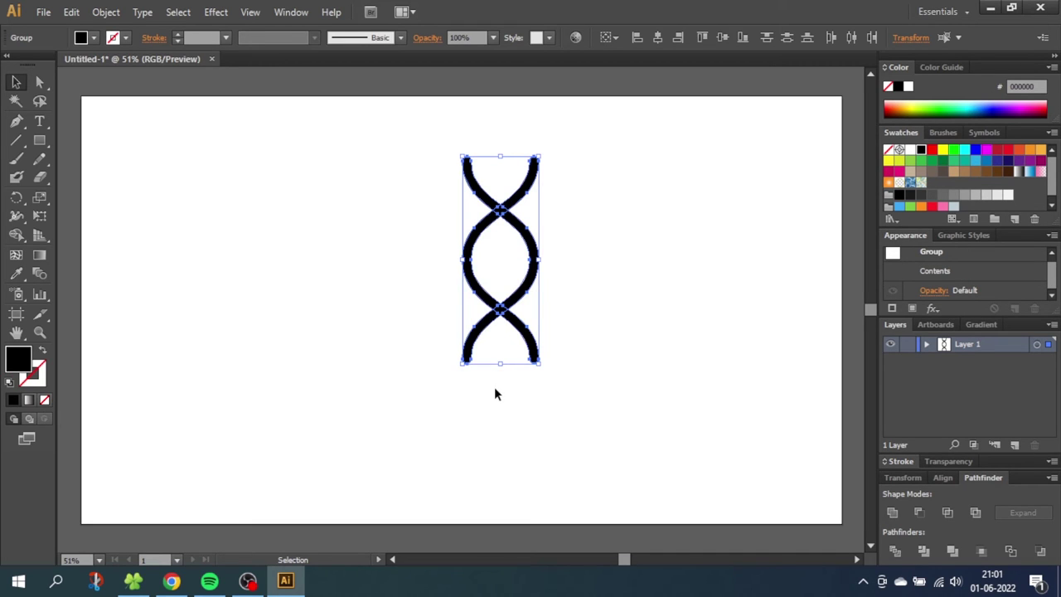
key("z")
left_click(505, 381)
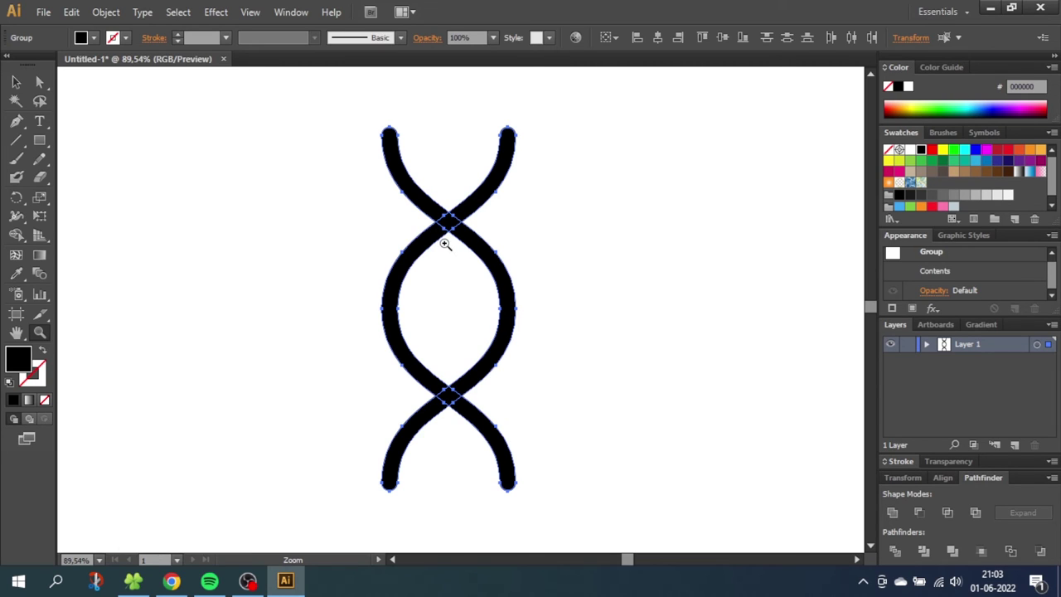
- Select the braid group and preview an Offset Path of 8 px instead of 10 px
left_click(16, 81)
left_click_drag(273, 123, 555, 474)
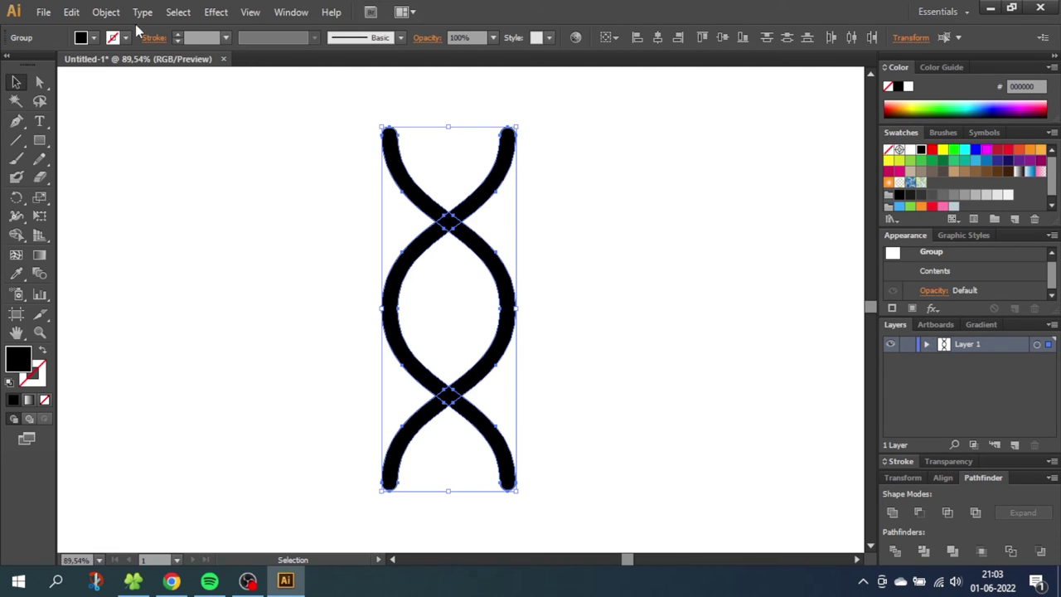
left_click(112, 11)
mouse_move(240, 336)
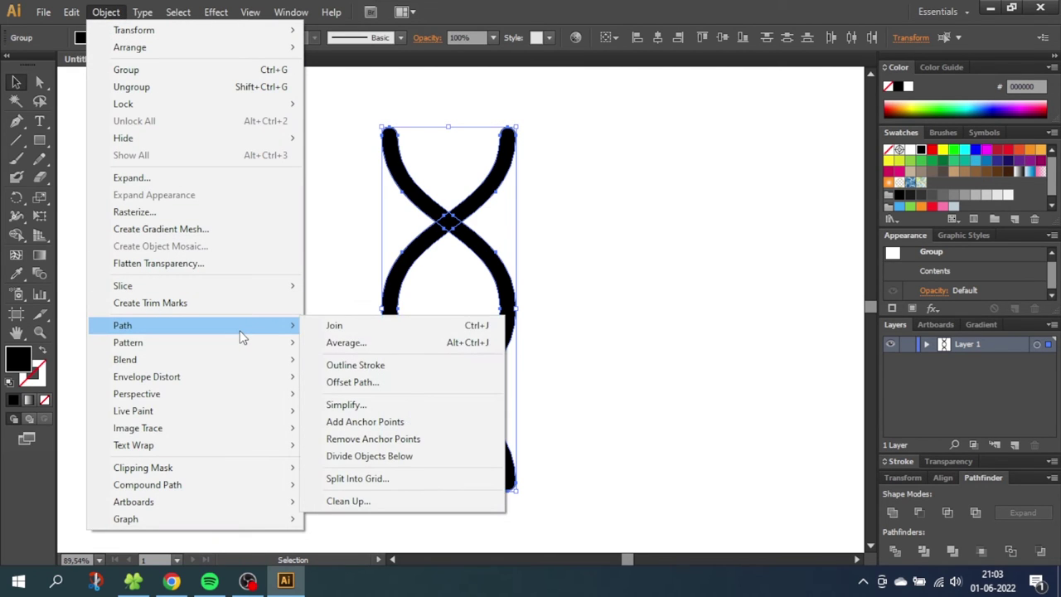
left_click(352, 382)
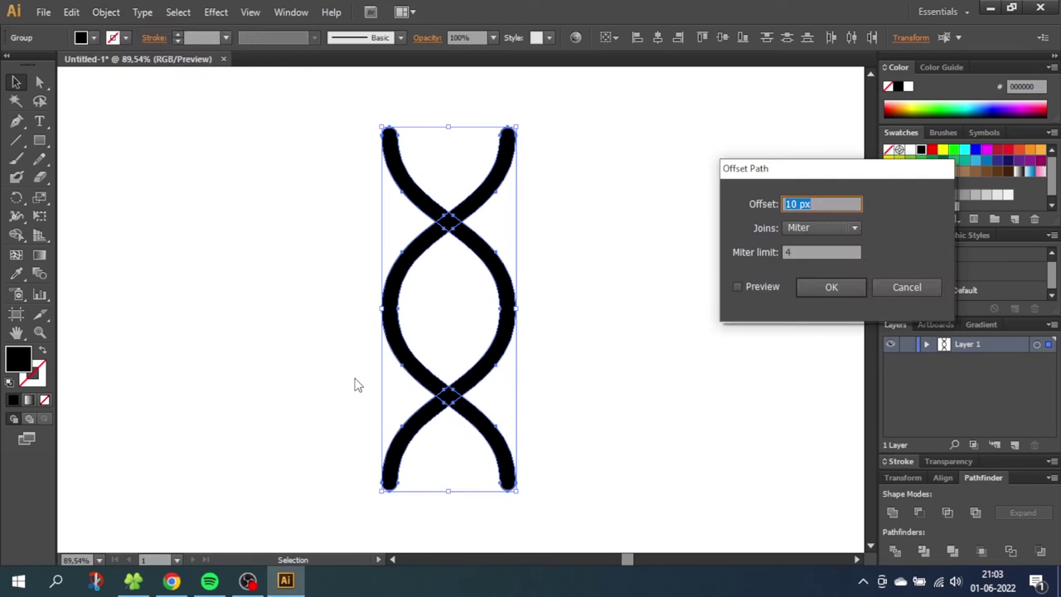
left_click(735, 286)
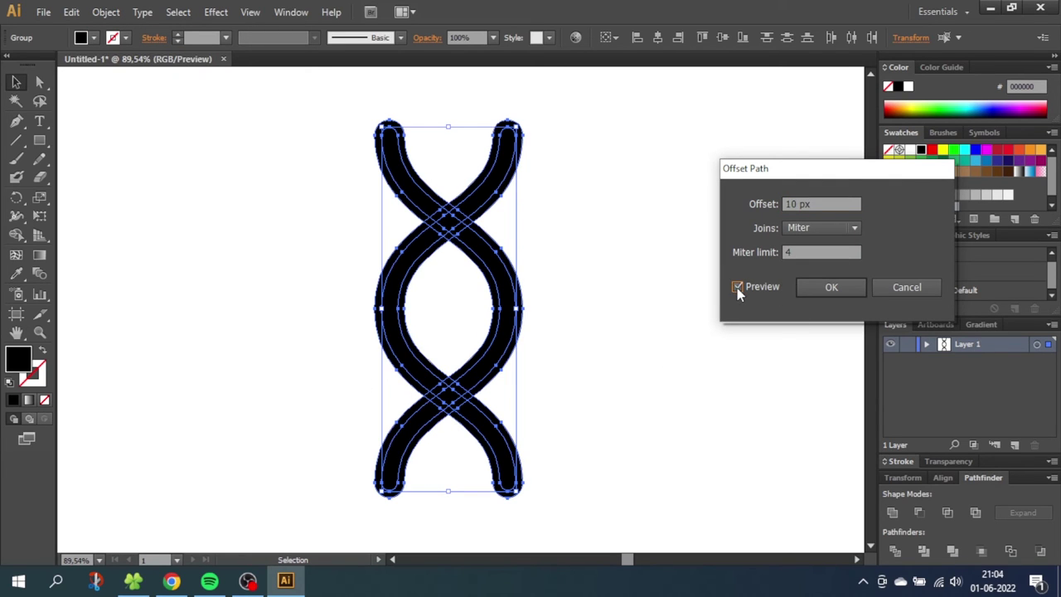
double_click(794, 204)
type("8")
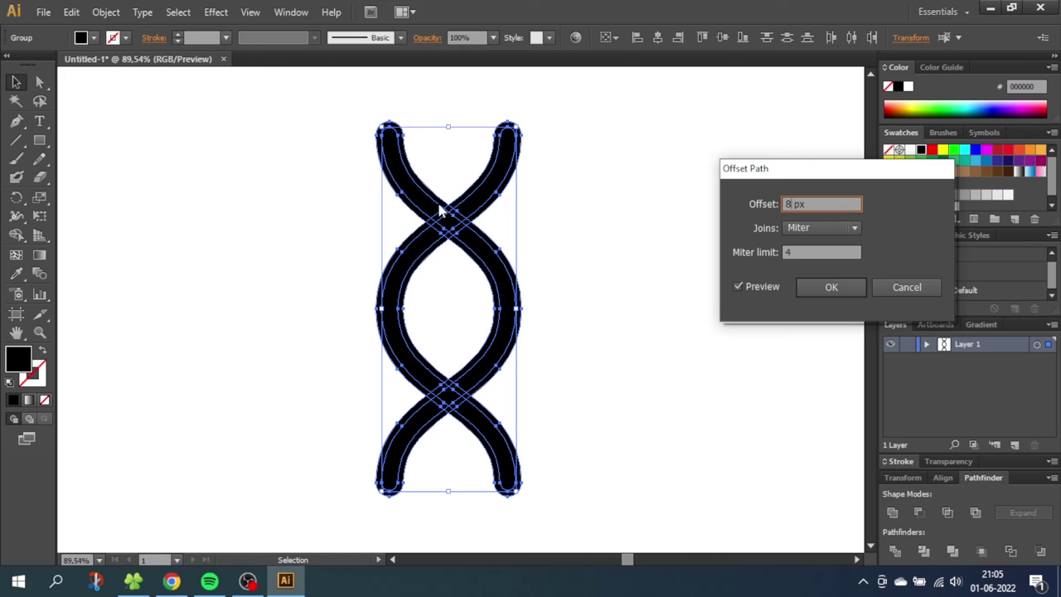
- Apply the 8 px offset, then use Shape Builder to merge strand pieces across both crossings
left_click(812, 288)
left_click_drag(619, 165, 365, 344)
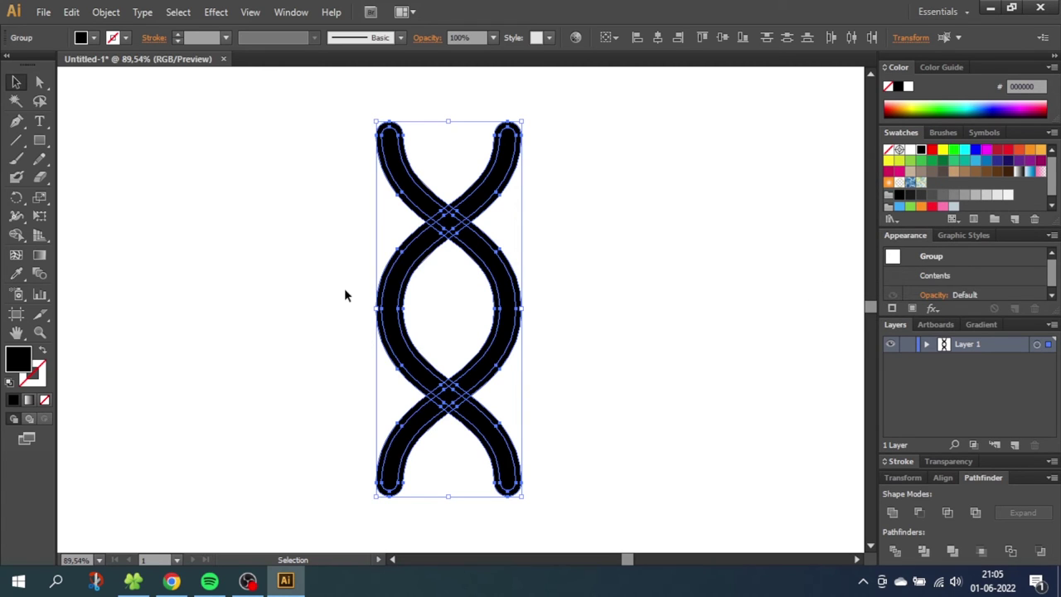
left_click(18, 237)
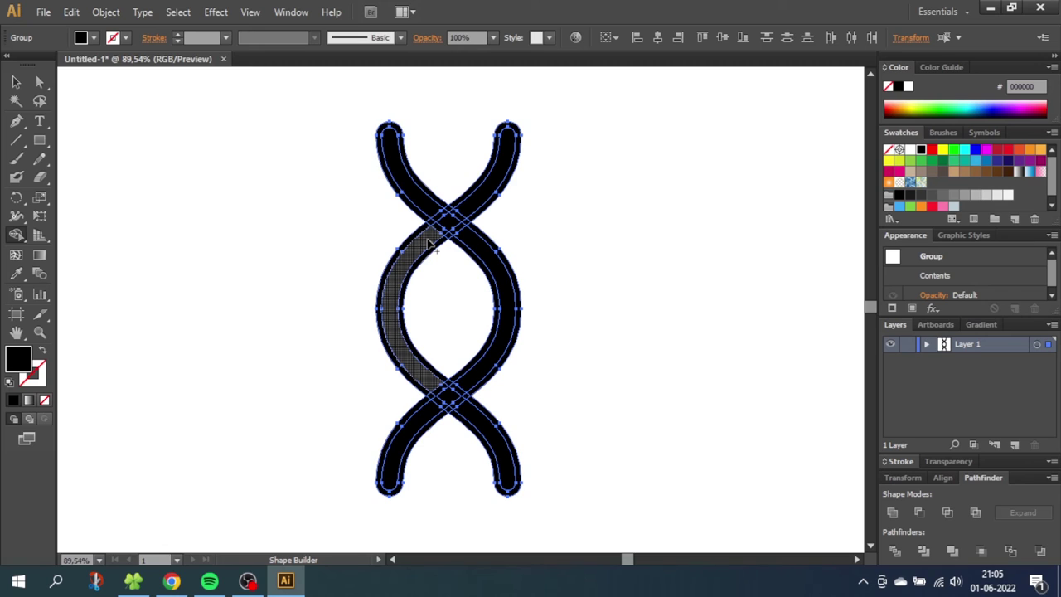
left_click_drag(429, 242, 472, 206)
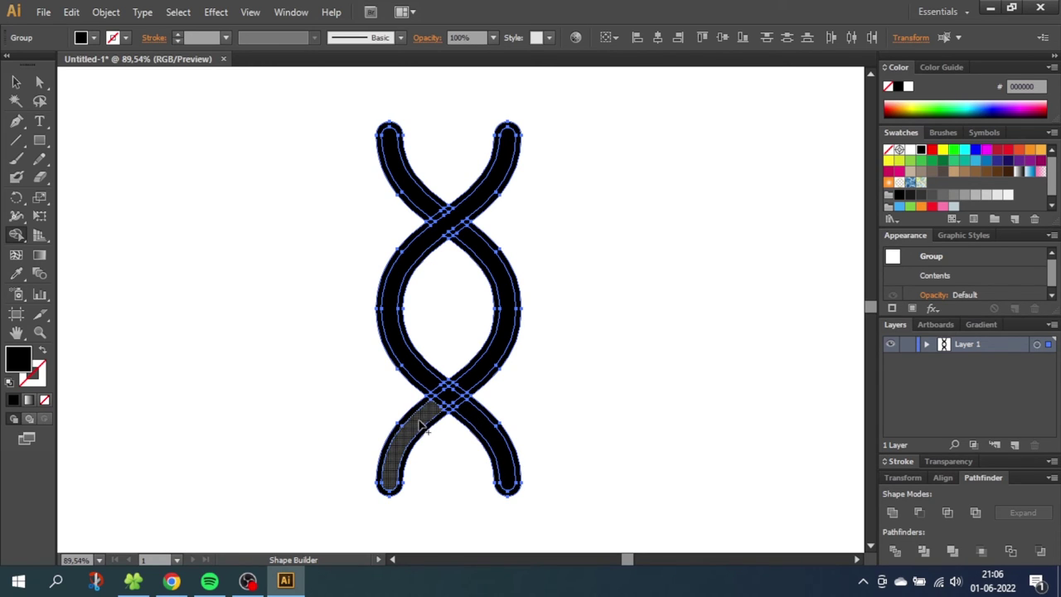
left_click_drag(421, 418, 476, 380)
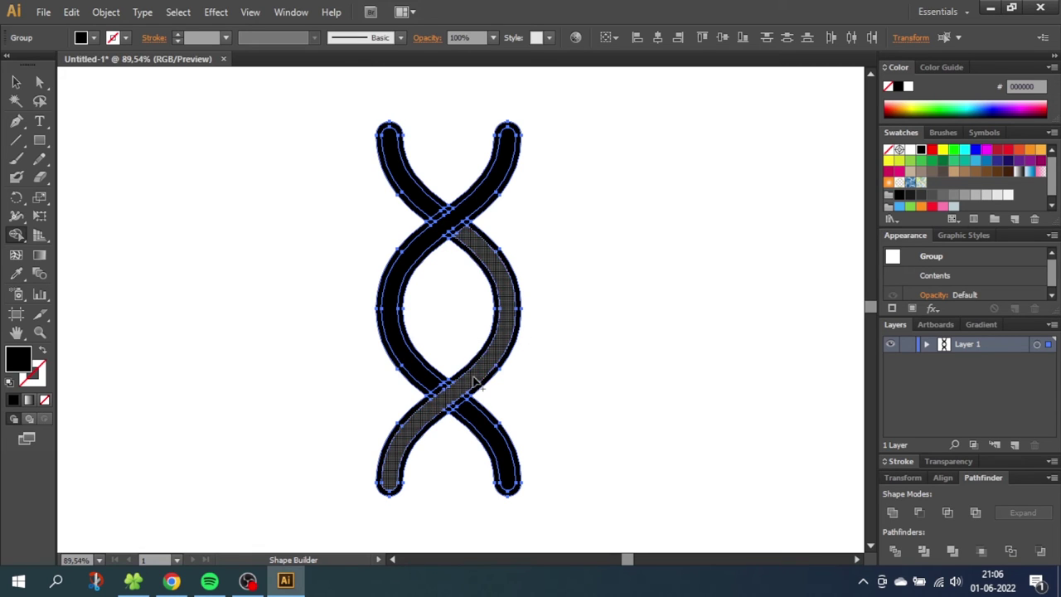
- Ungroup the braid shapes and clear the selection
right_click(418, 200)
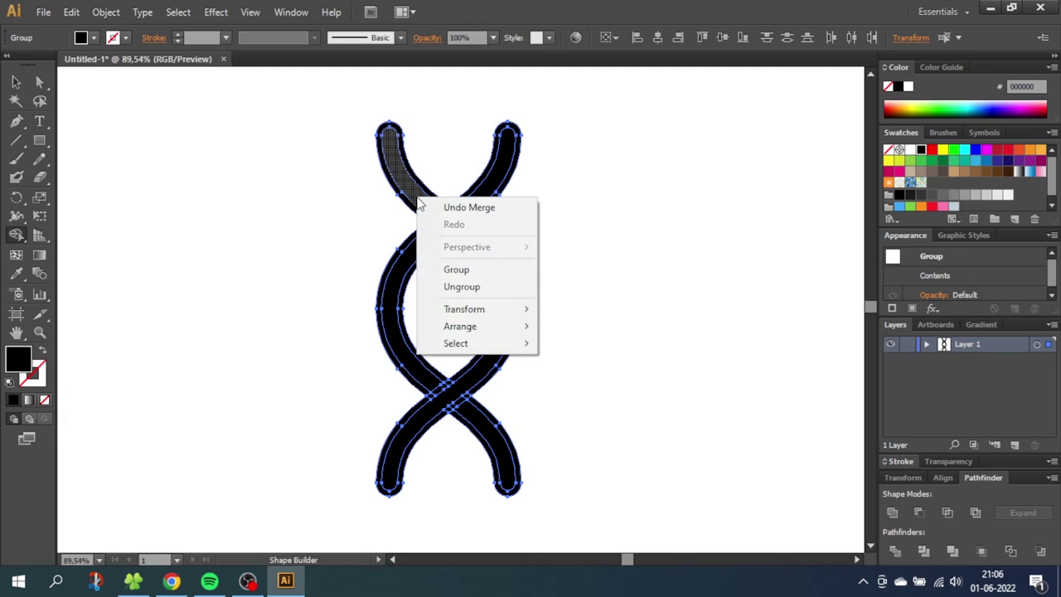
left_click(456, 288)
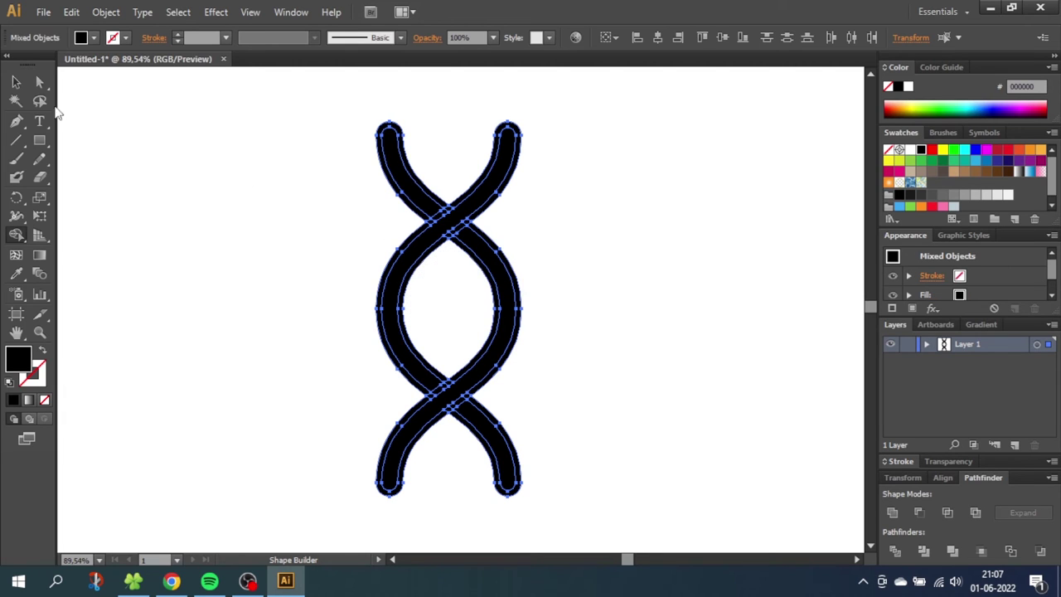
left_click(15, 82)
left_click(341, 231)
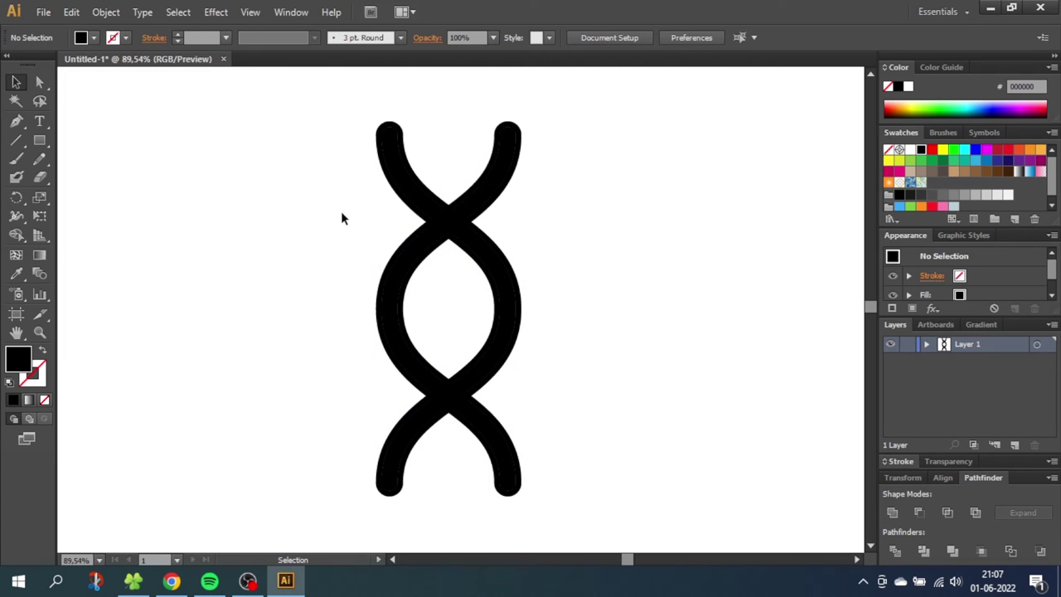
- Shift-select the four merged strand shapes: upper-left arc, S-curve, diagonal curve, lower-right arc
left_click(414, 195)
left_click(474, 246, "shift")
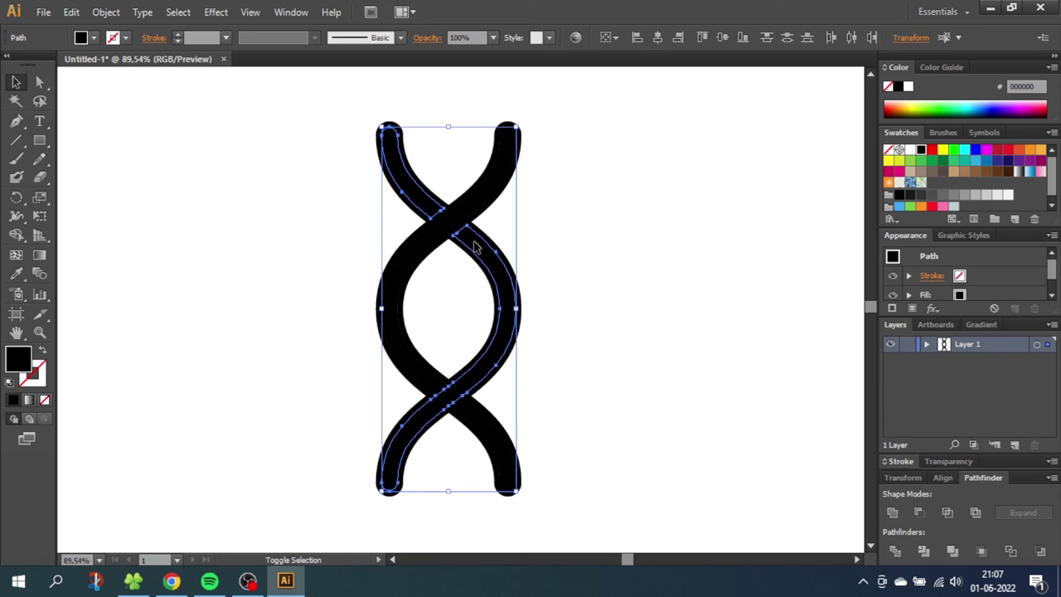
left_click(478, 207, "shift")
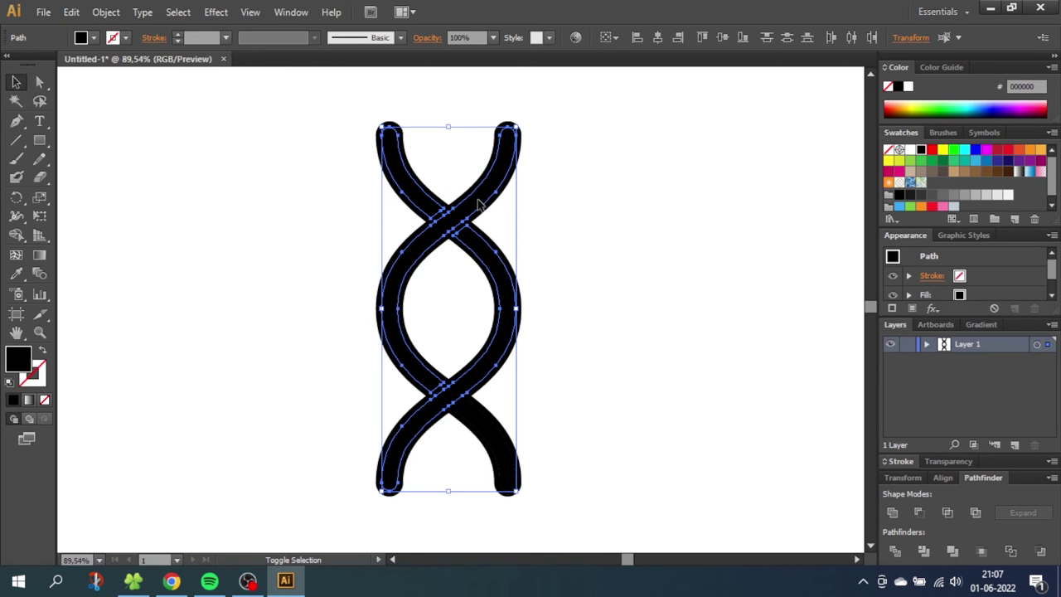
left_click(487, 409, "shift")
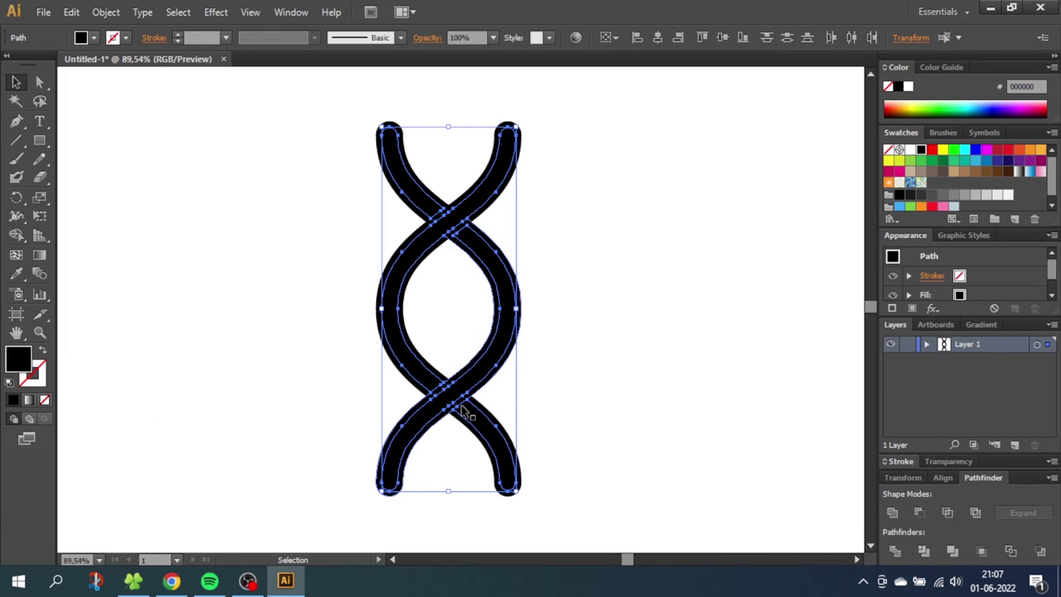
left_click(74, 15)
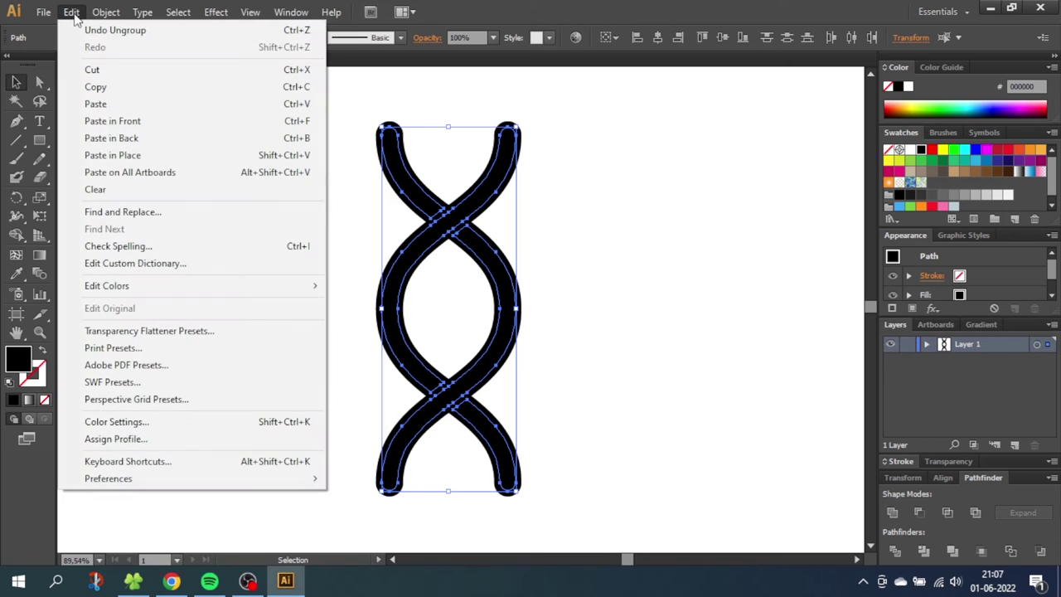
- Cut the merged strands and delete all leftover braid pieces
left_click(96, 70)
left_click_drag(230, 102, 629, 519)
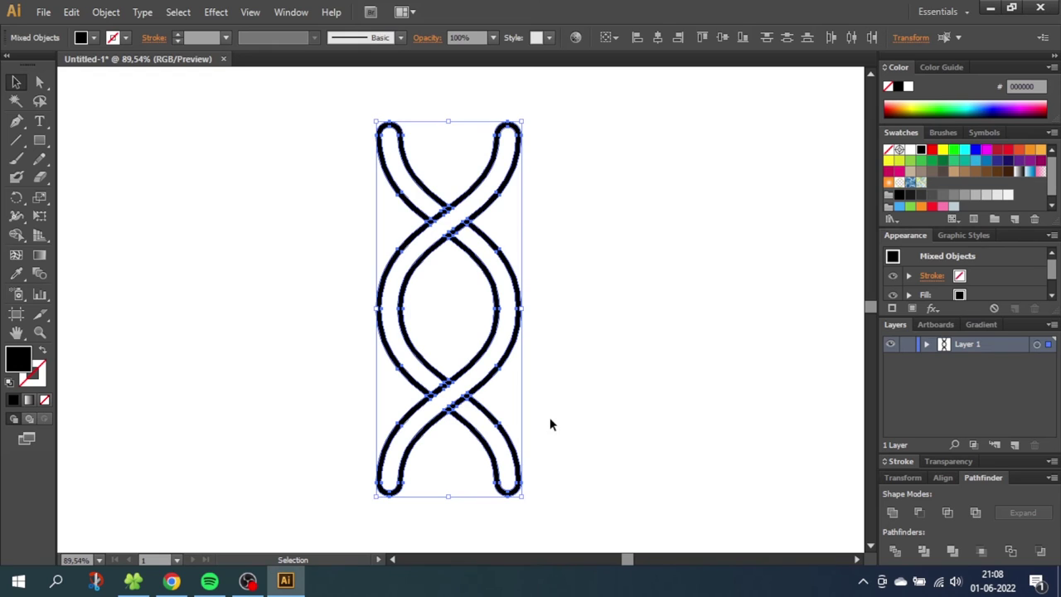
key("Delete")
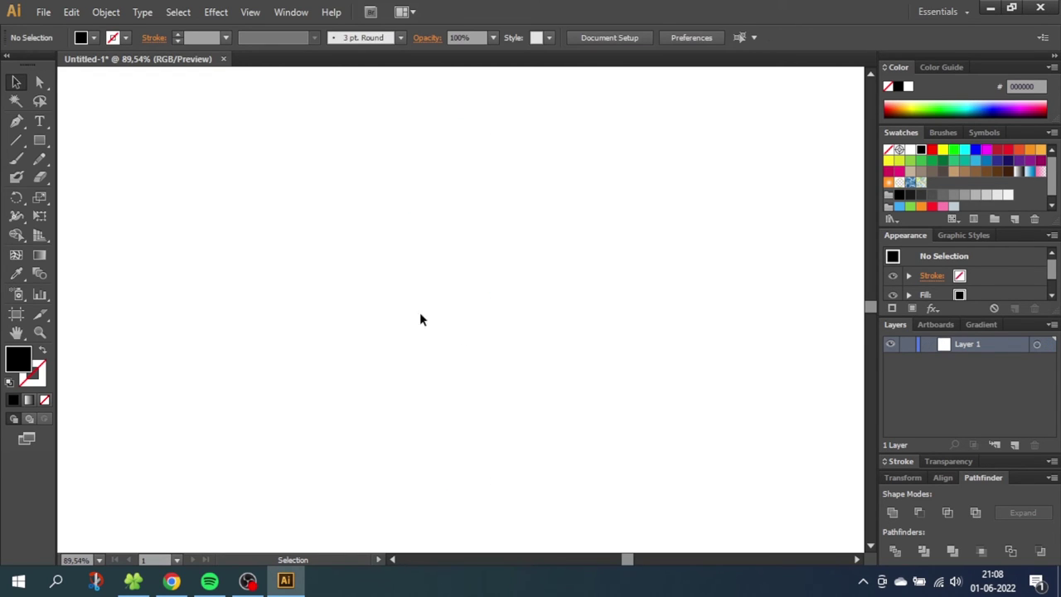
- Paste the strands back in place and group them together
left_click(71, 11)
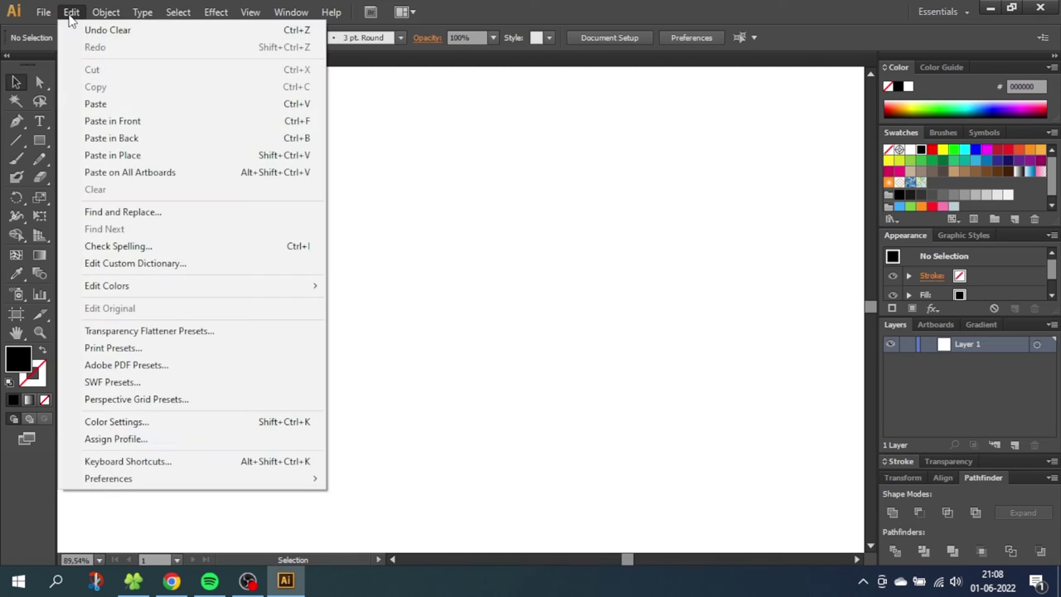
left_click(114, 156)
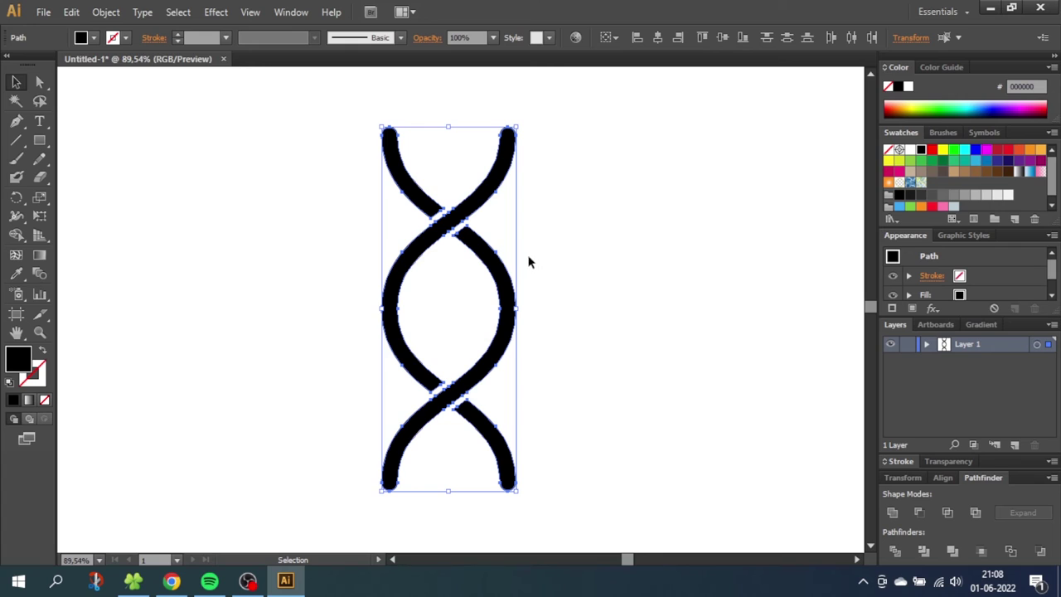
right_click(487, 255)
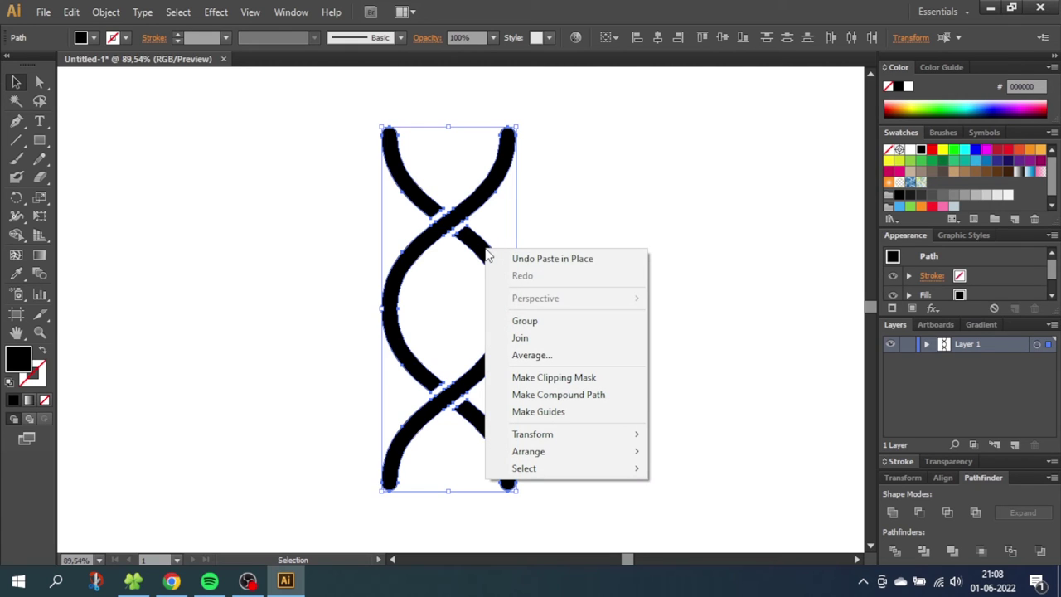
left_click(524, 323)
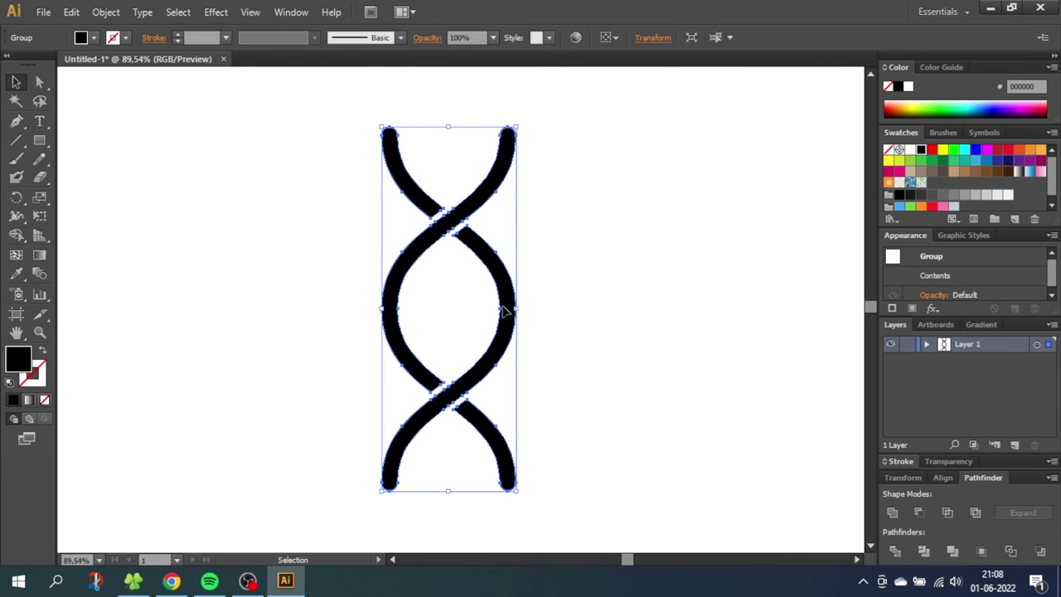
left_click(16, 140)
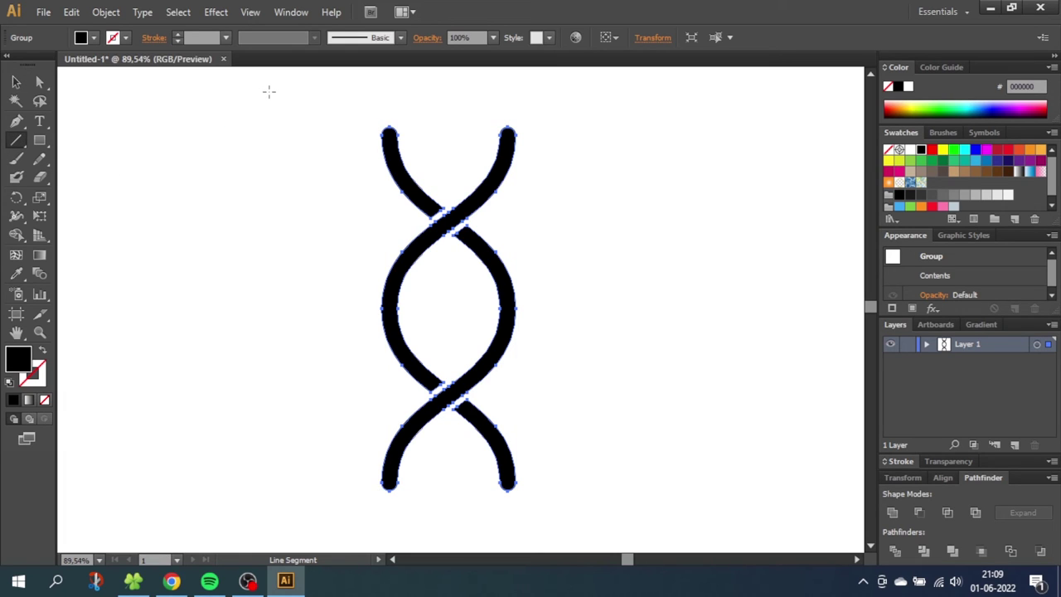
- Draw a 5 mm horizontal bar on the strand tops and copy it to the bottom ends
left_click_drag(269, 91, 631, 91)
left_click(226, 37)
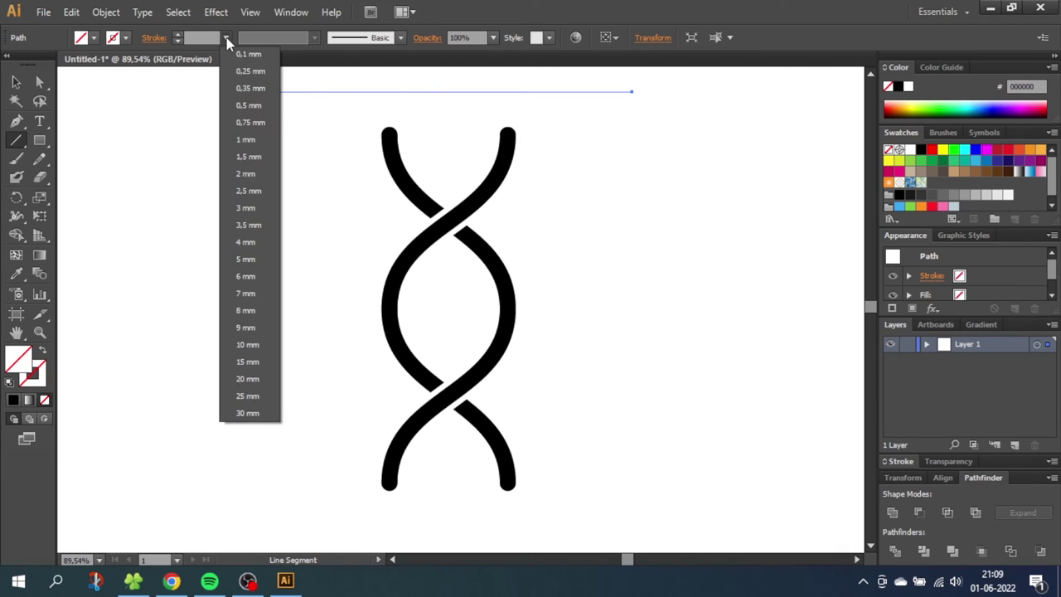
left_click(255, 262)
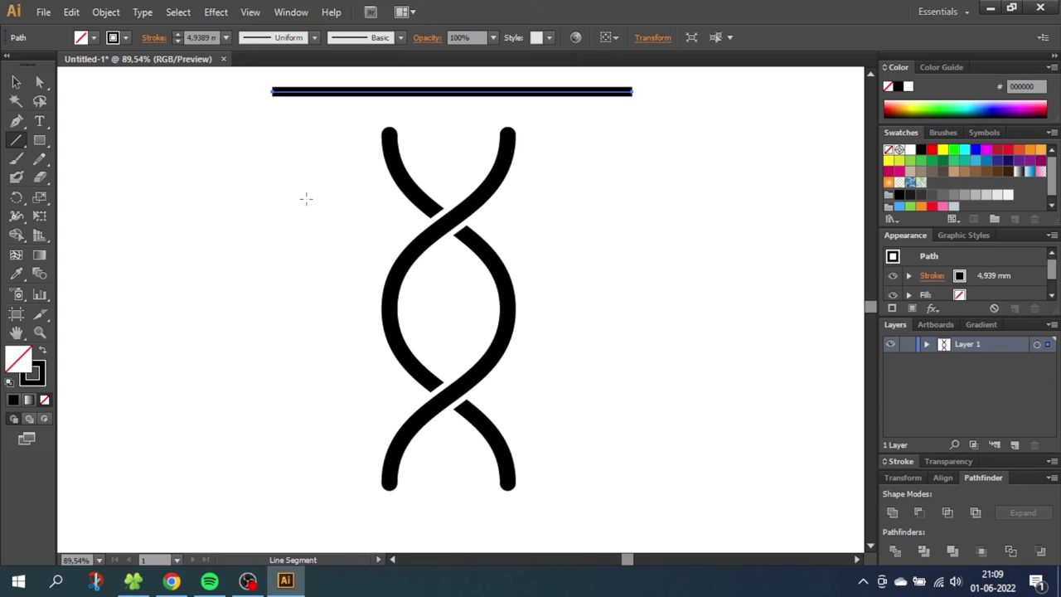
left_click(15, 82)
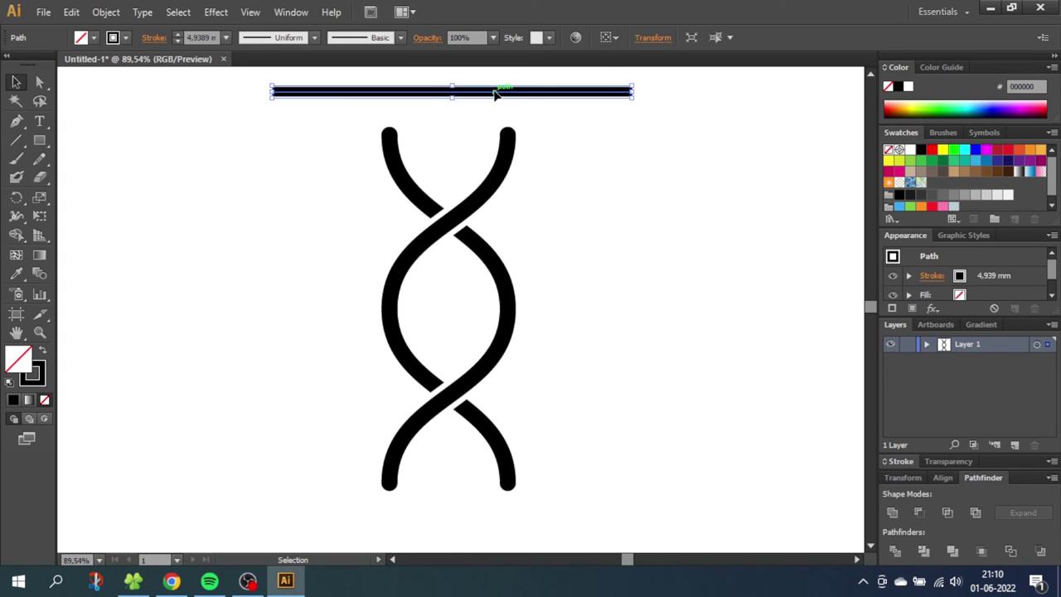
left_click_drag(494, 93, 495, 129)
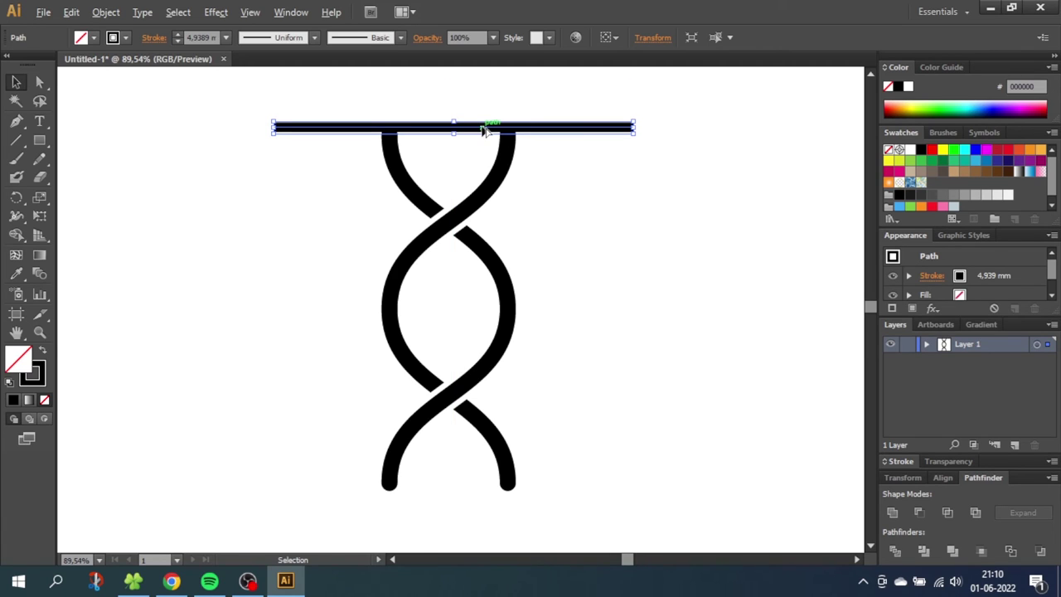
left_click_drag(484, 131, 484, 491)
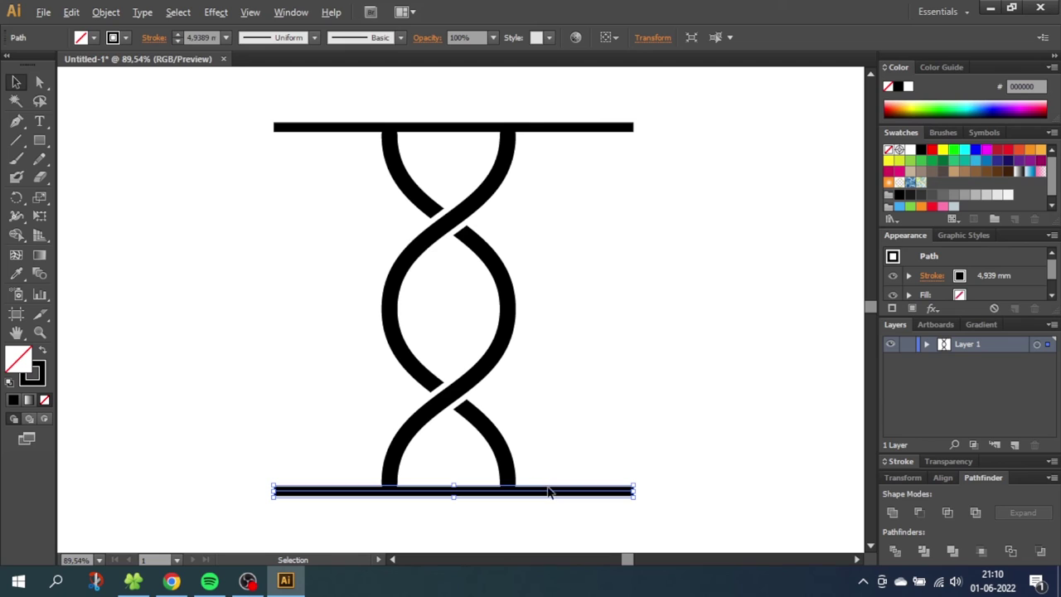
- Copy the bottom bar slightly upward, then repeat with Ctrl+D four times to stack rungs
left_click_drag(553, 495, 553, 481)
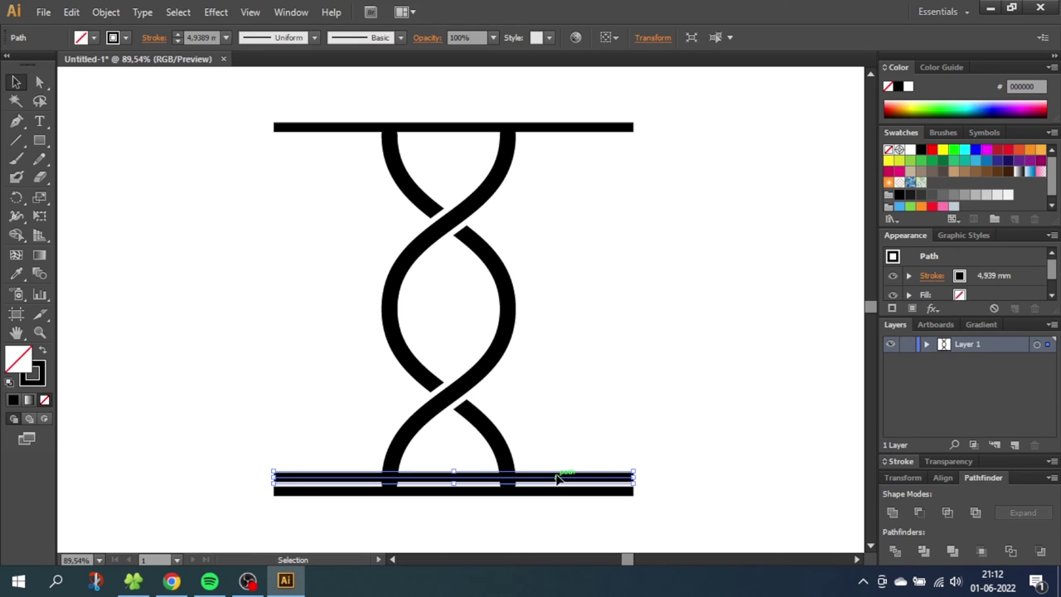
key("ctrl+d")
key("ctrl+d")
key("ctrl+d")
key("ctrl+d")
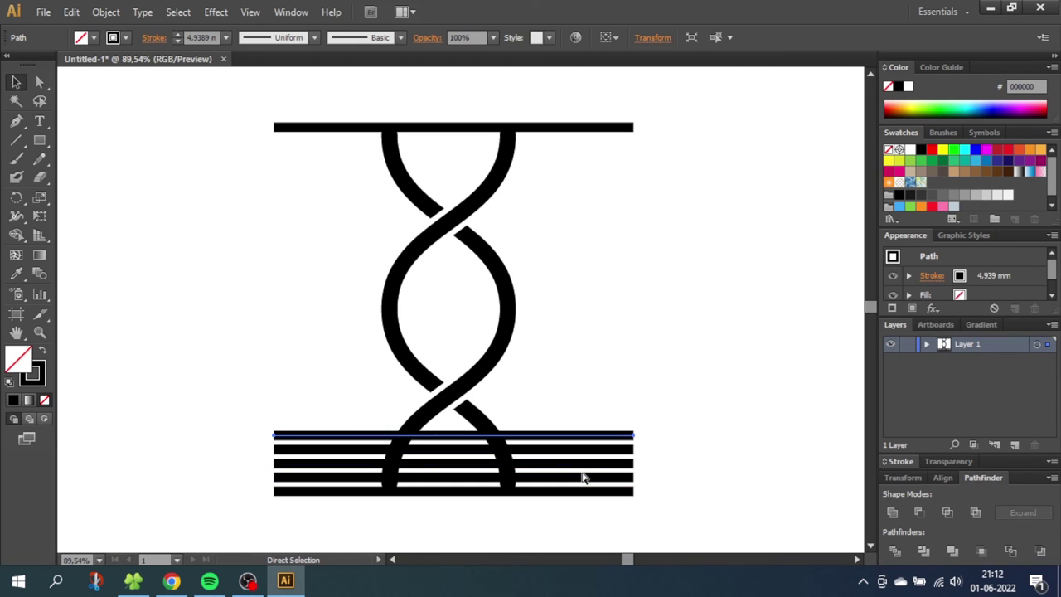
key("ctrl+d")
key("ctrl+d")
key("ctrl+d")
key("ctrl+d")
key("ctrl+d")
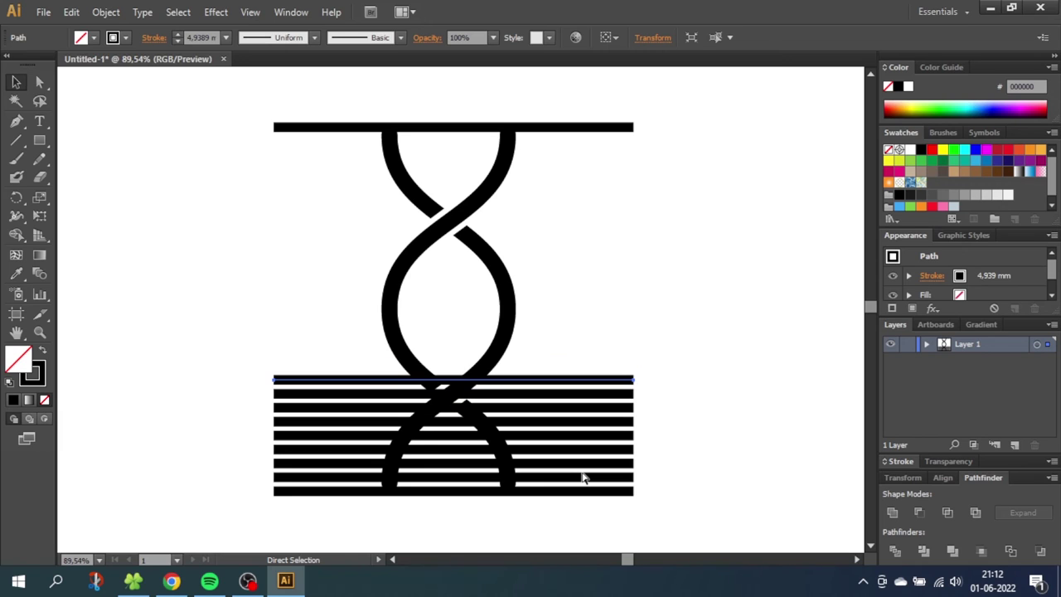
key("ctrl+d")
key("ctrl+d")
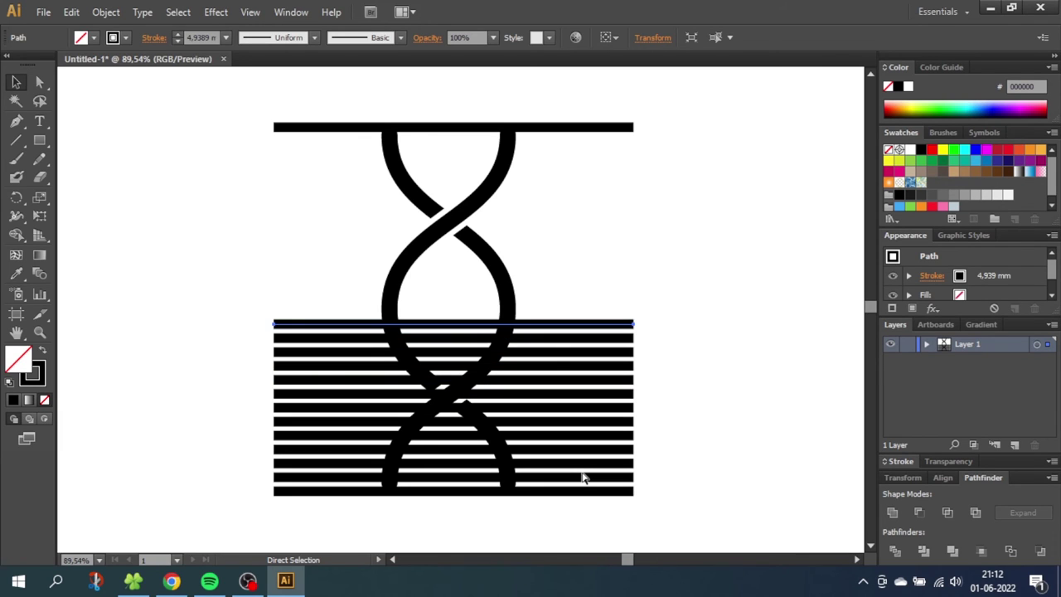
key("ctrl+d")
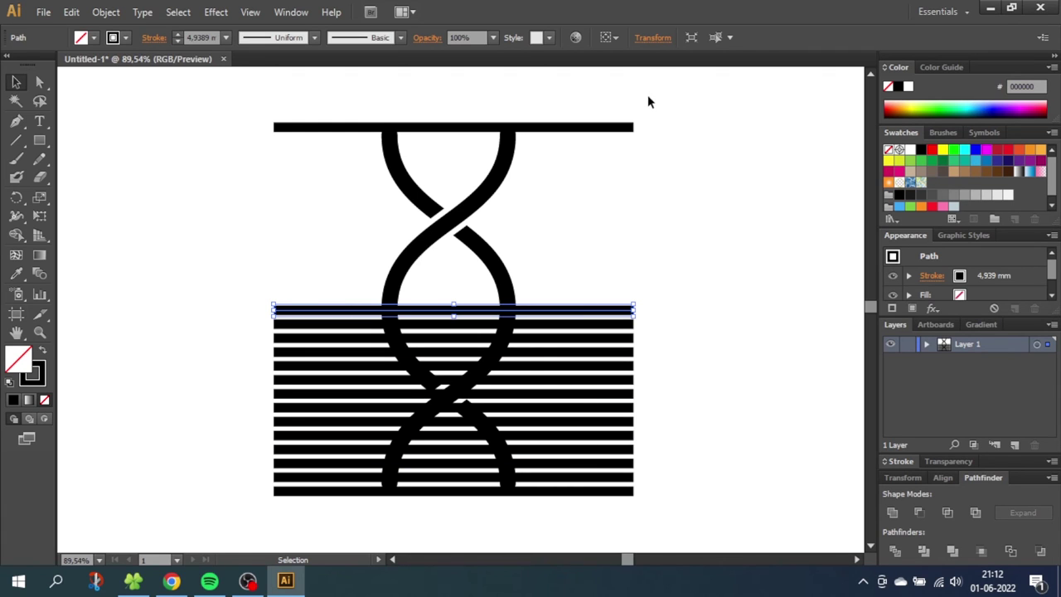
left_click_drag(647, 94, 592, 514)
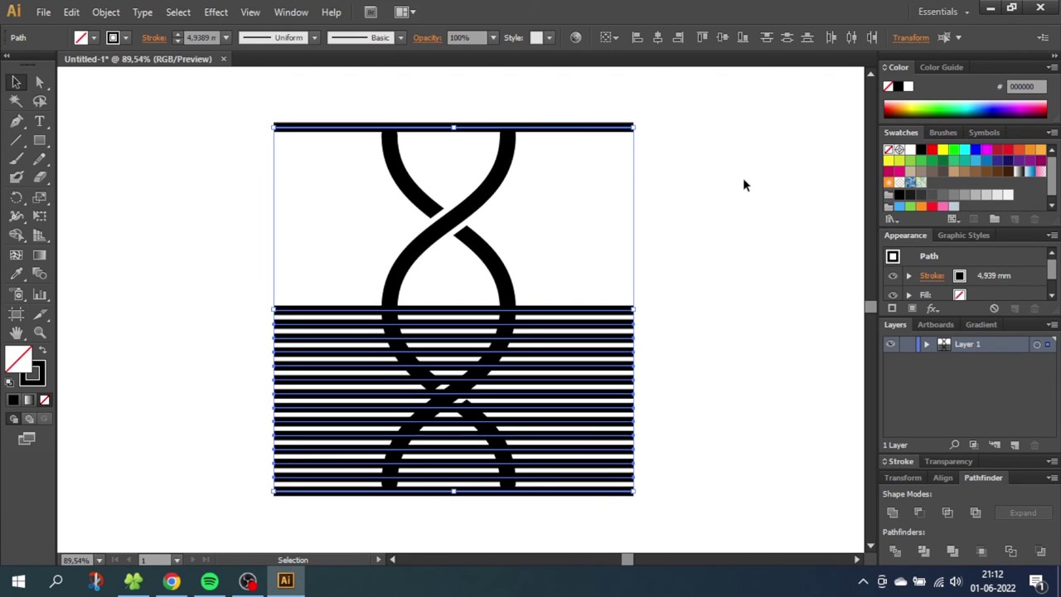
- Distribute the stripes evenly, then delete the top, bottom and both crossing stripe pairs
left_click(788, 38)
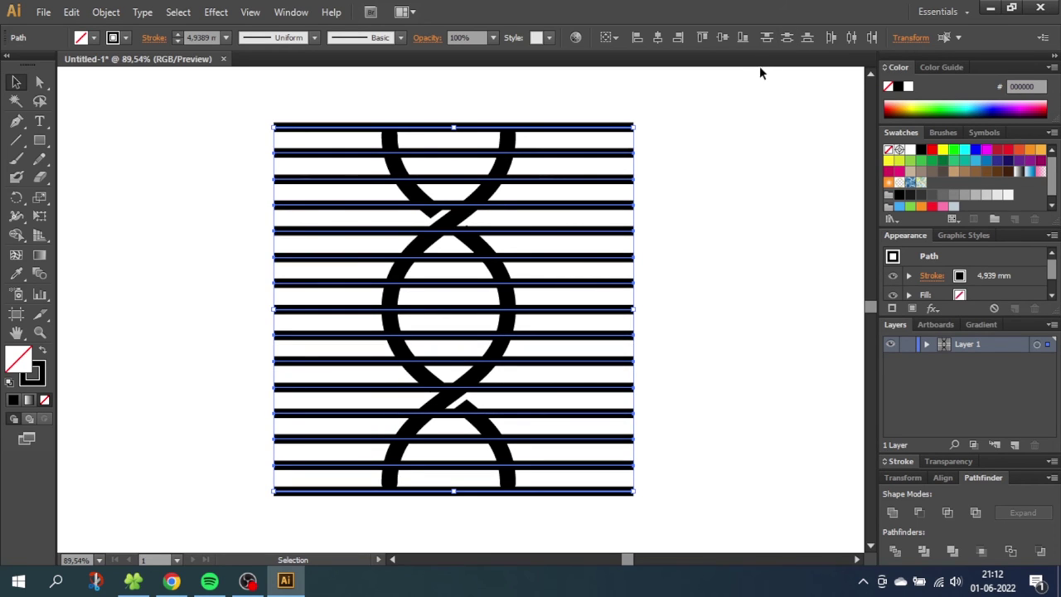
left_click_drag(660, 119, 639, 104)
key("Delete")
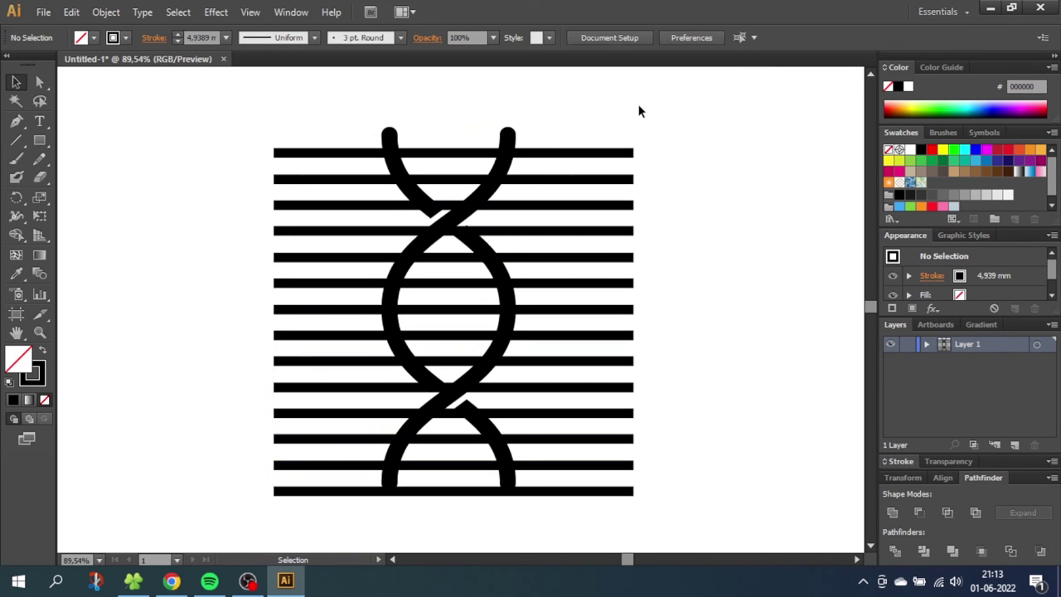
left_click(580, 490)
key("Delete")
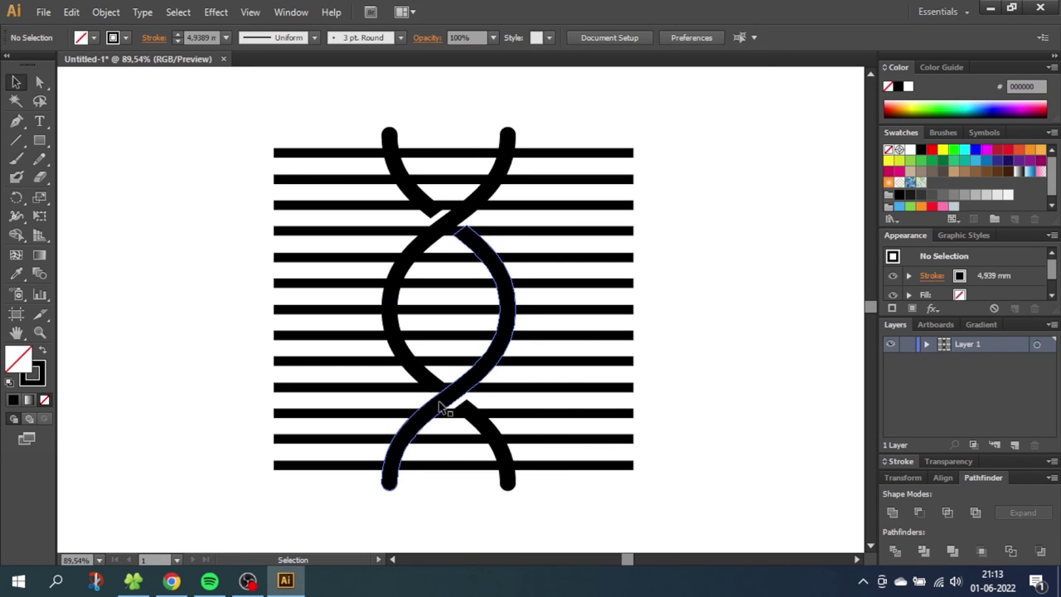
left_click_drag(547, 377, 589, 421)
key("Delete")
left_click_drag(639, 199, 613, 244)
key("Delete")
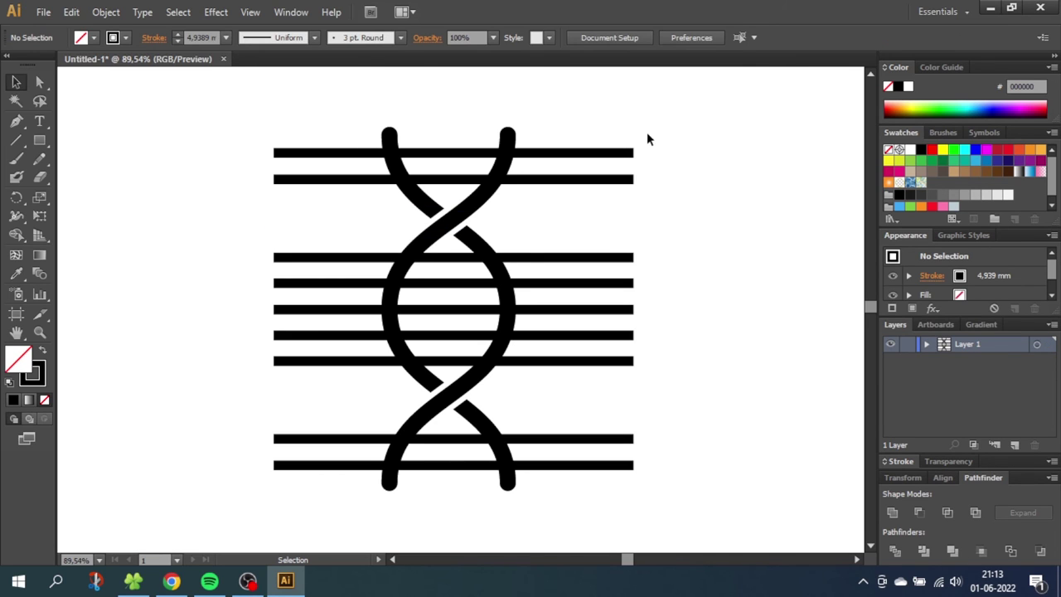
- Nudge the top stripe pair down and the bottom stripe pair up
left_click_drag(647, 135, 608, 208)
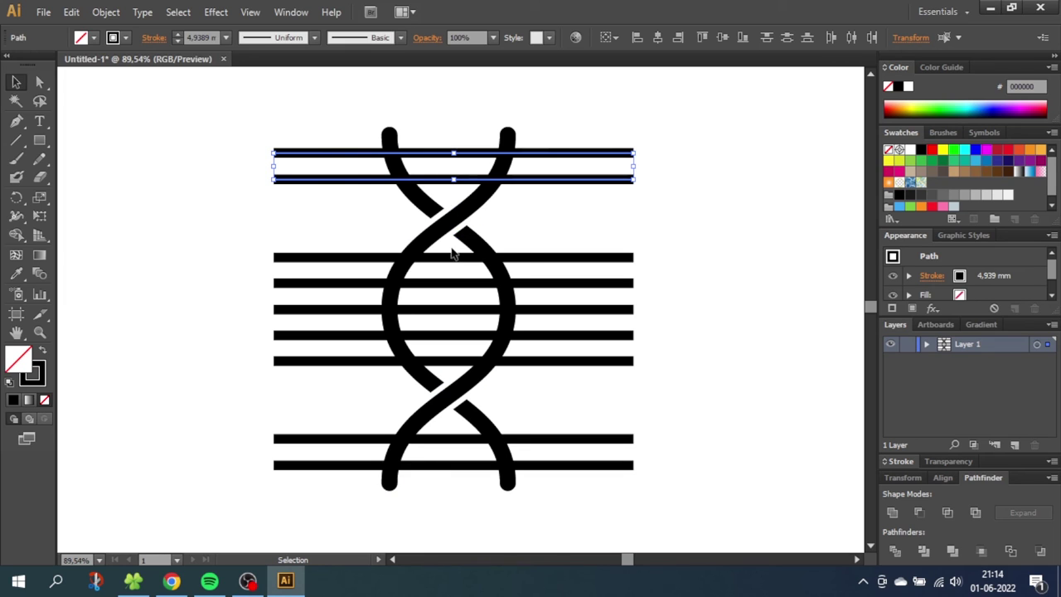
key("shift+Down")
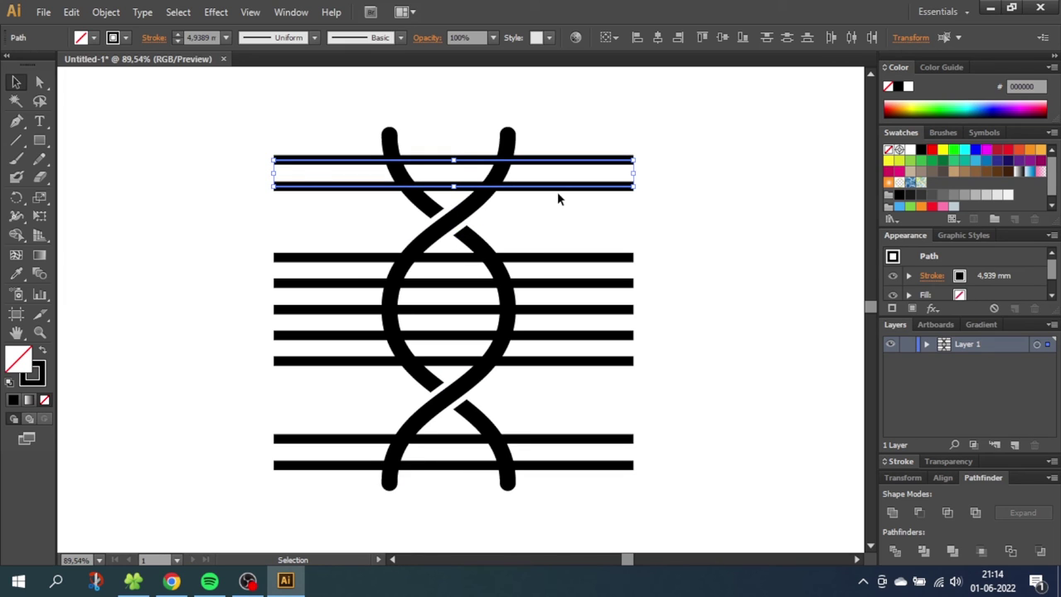
left_click_drag(582, 418, 583, 503)
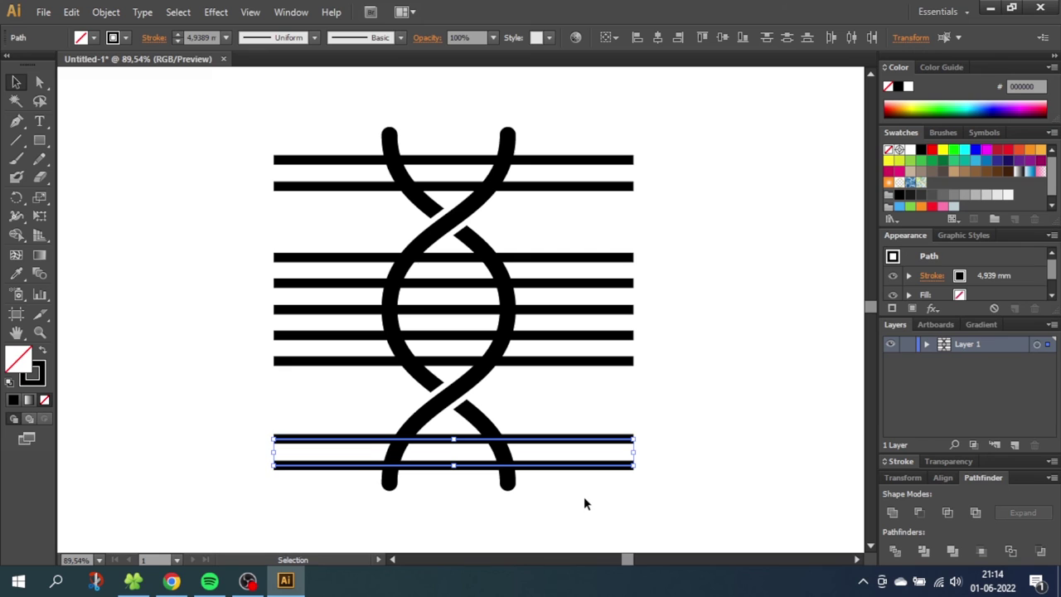
key("shift+Up")
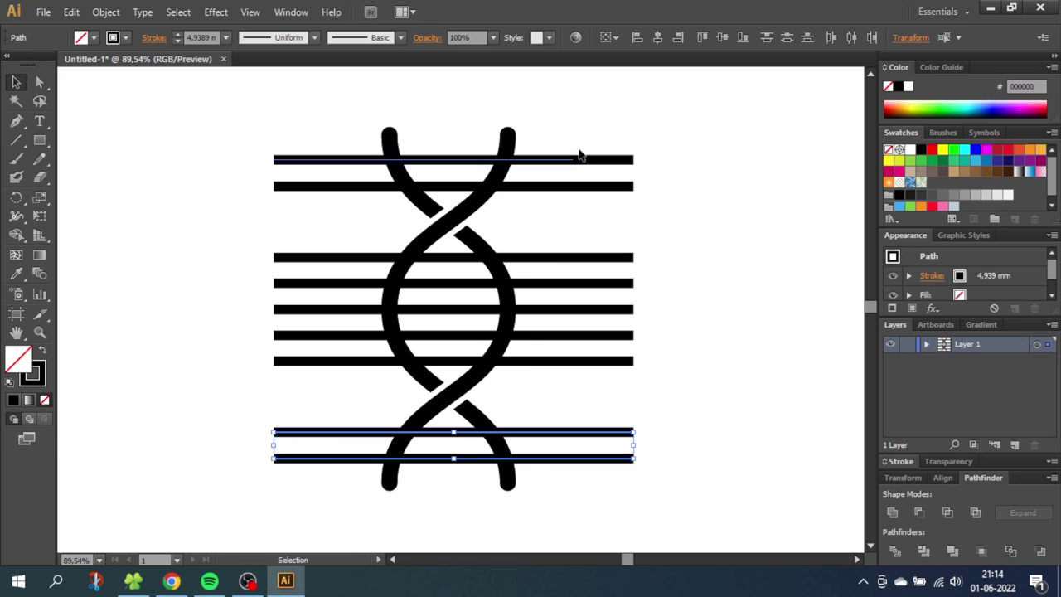
- Expand the nine stripe strokes into filled shapes with Object > Expand
left_click_drag(577, 114, 603, 516)
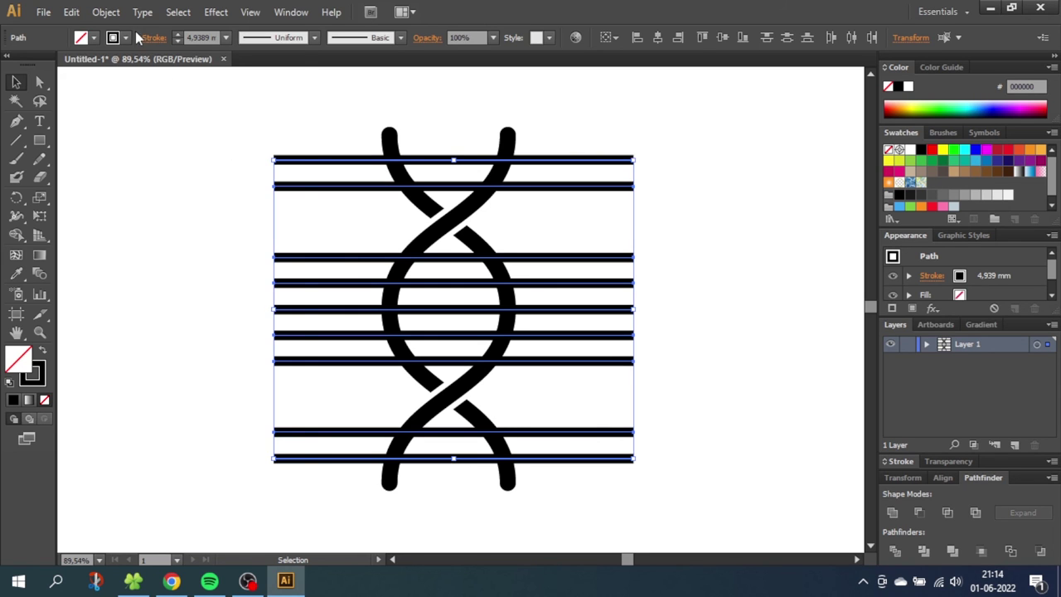
left_click(106, 11)
left_click(129, 179)
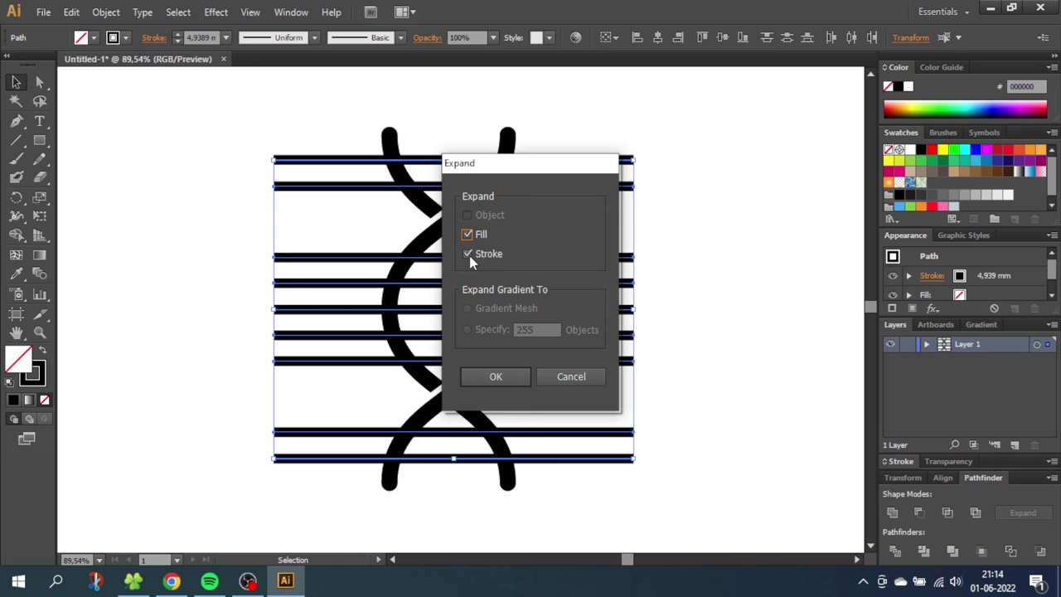
left_click(494, 377)
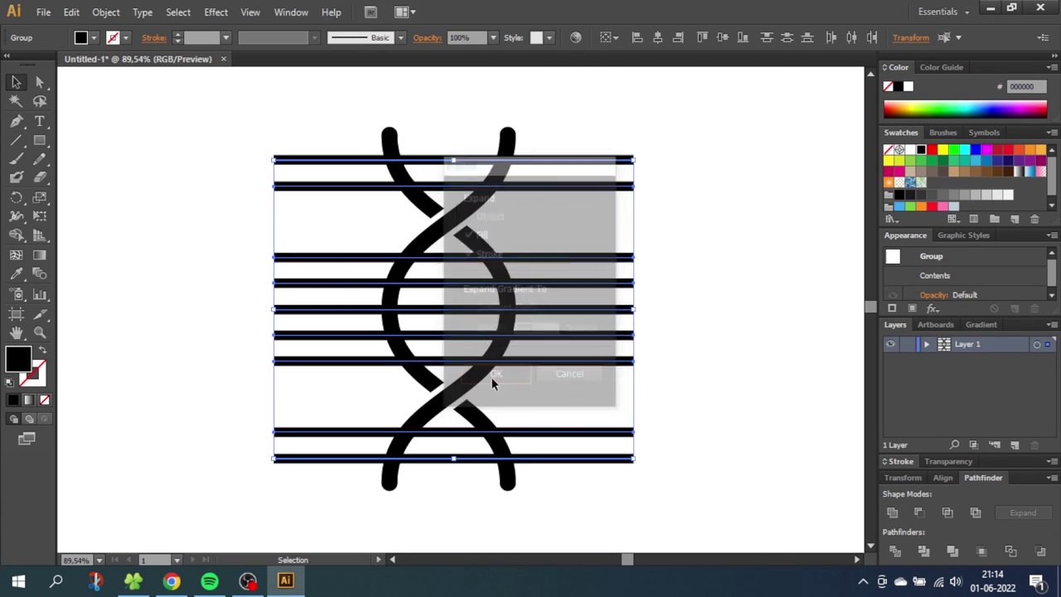
- Send the stripes group to the back, behind the helix strands
right_click(570, 262)
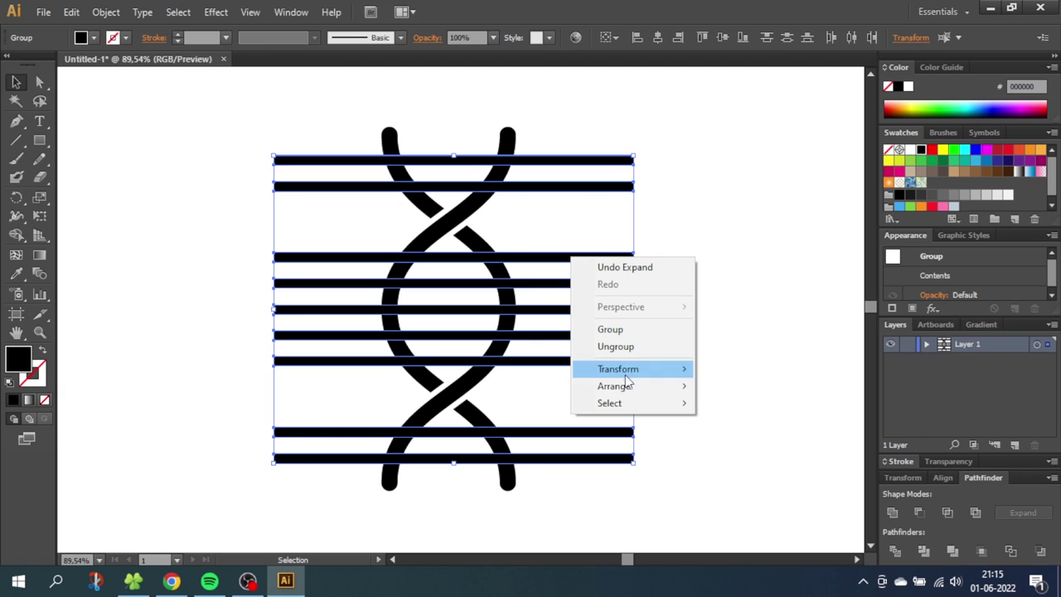
mouse_move(627, 386)
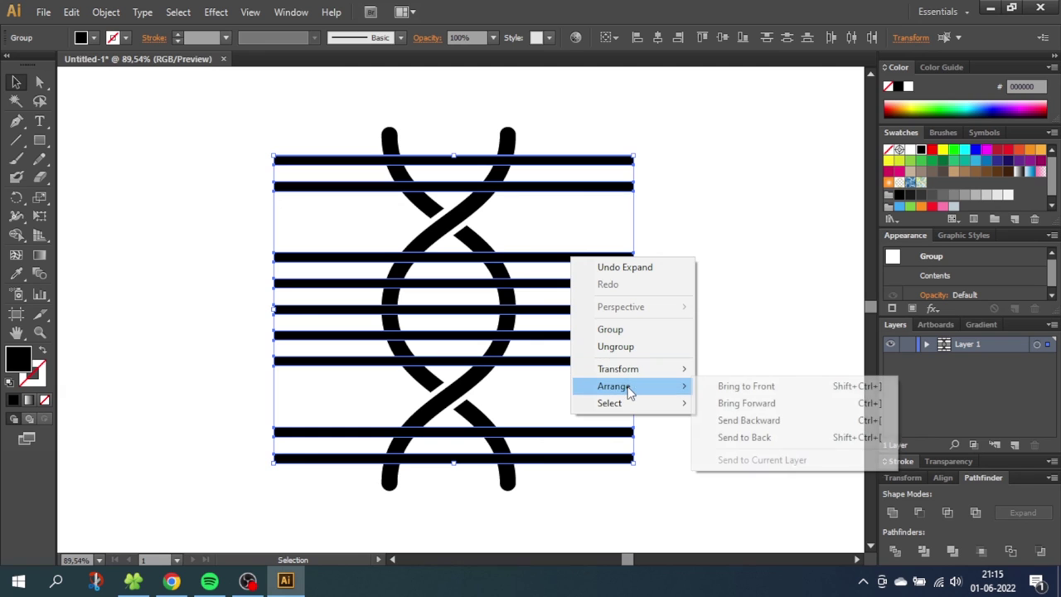
left_click(750, 436)
- Select the strands and stripes together and apply Pathfinder Trim
left_click_drag(606, 101, 314, 507)
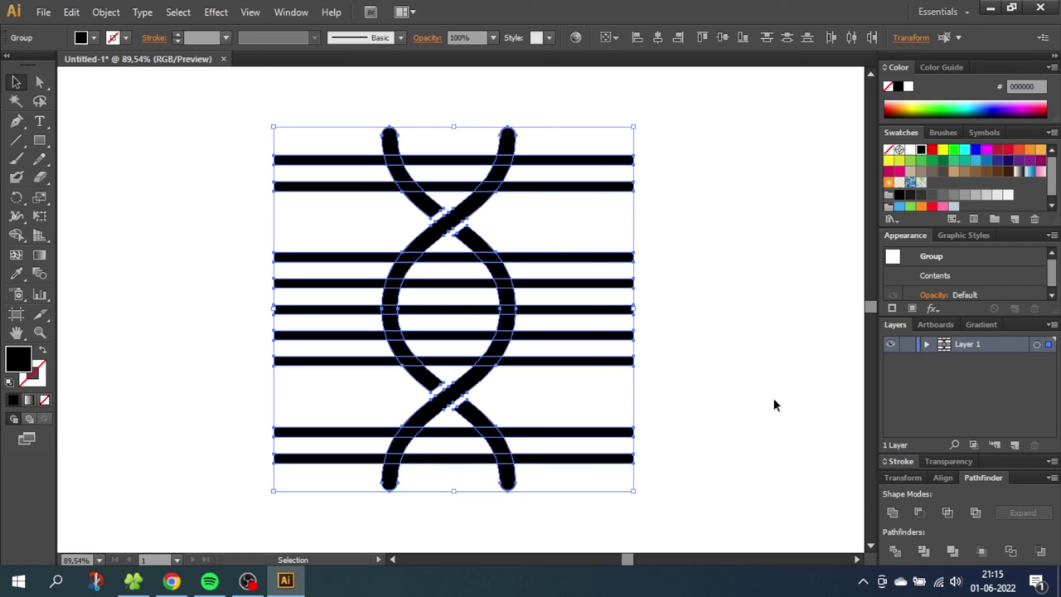
left_click(291, 12)
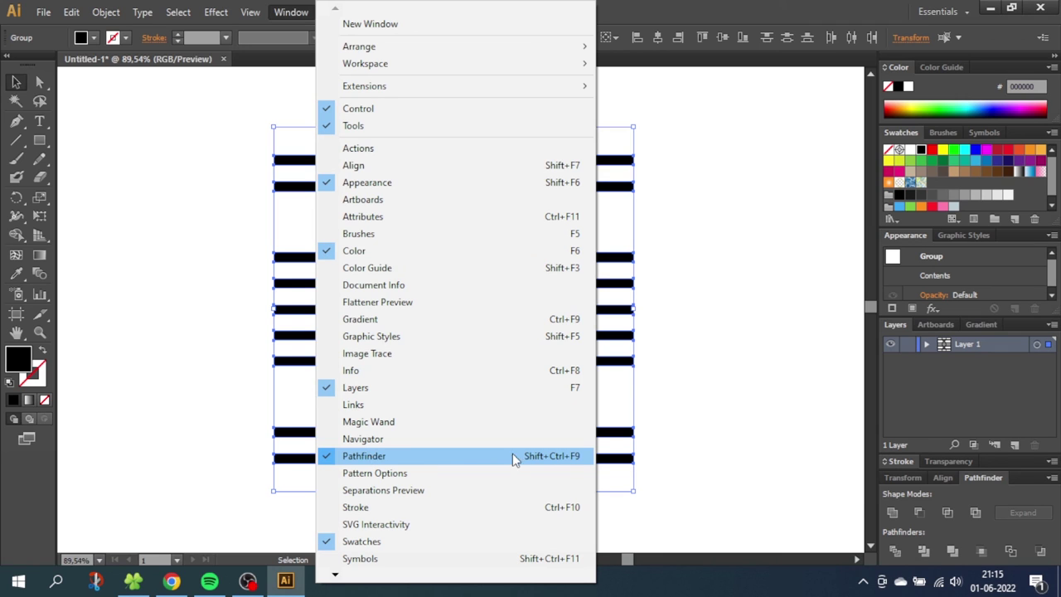
left_click(923, 550)
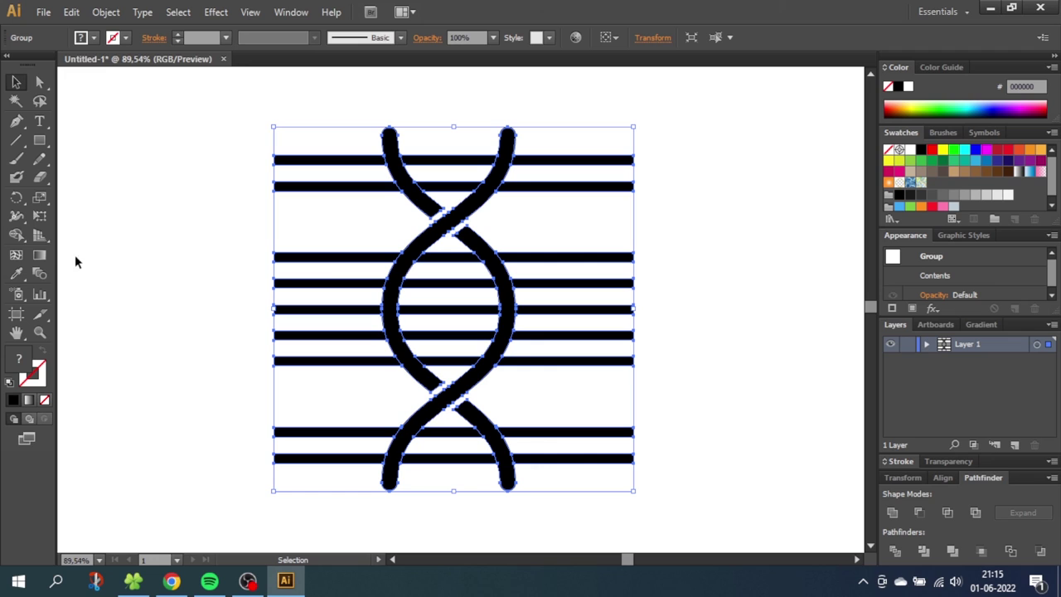
- Erase the stripe pieces right and left of the helix with the Shape Builder, then deselect
left_click(15, 235)
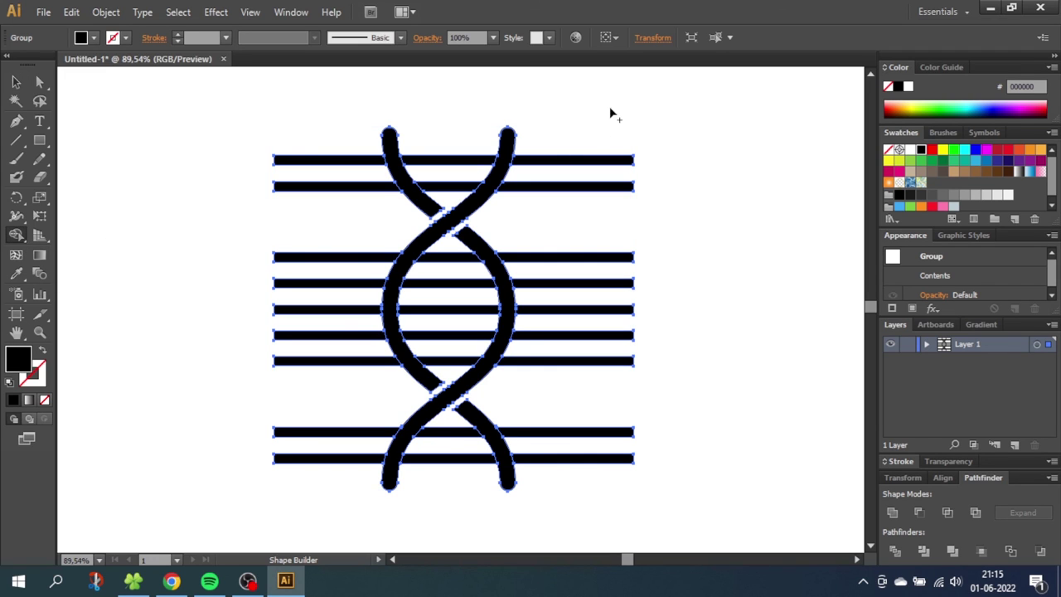
left_click_drag(571, 123, 566, 508)
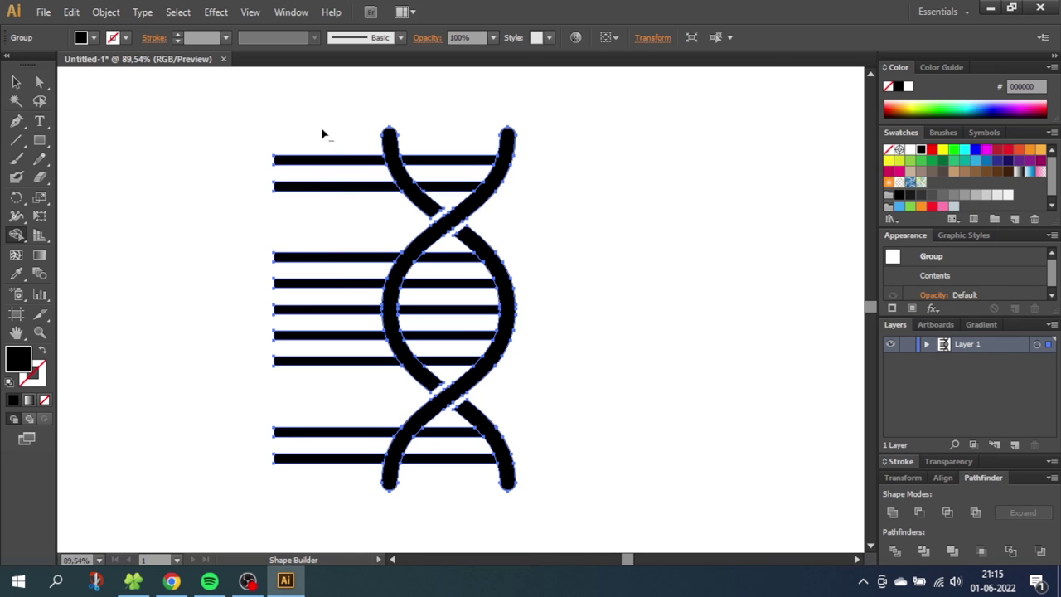
left_click_drag(322, 129, 304, 504)
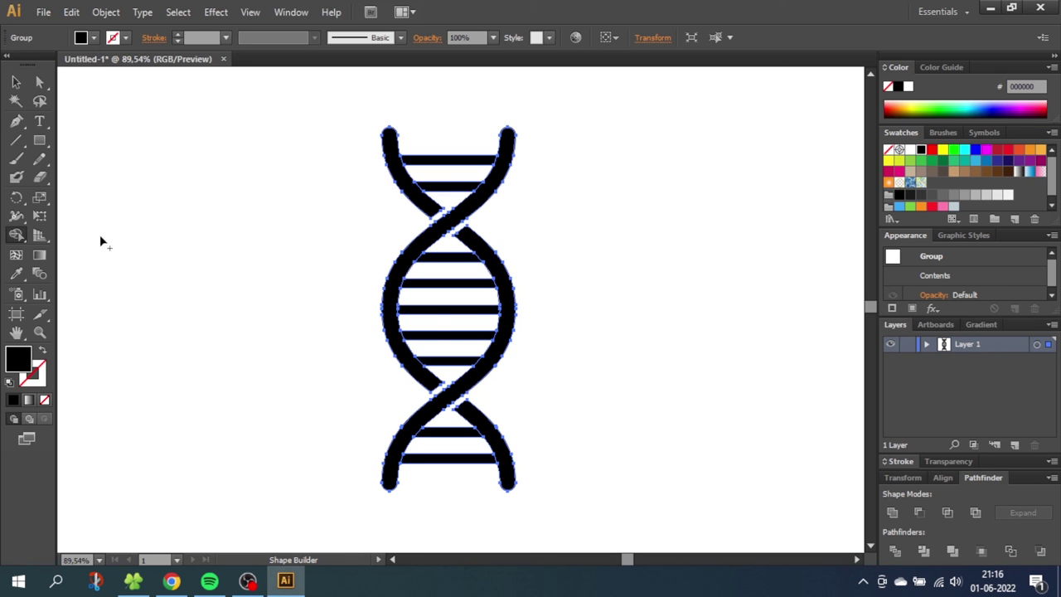
left_click(16, 82)
left_click(231, 364)
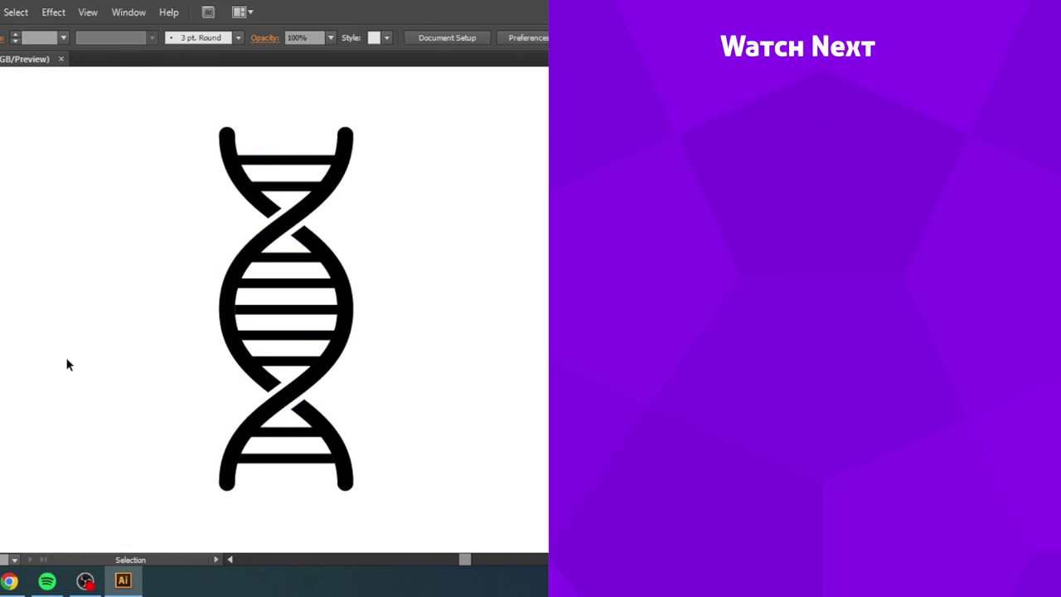